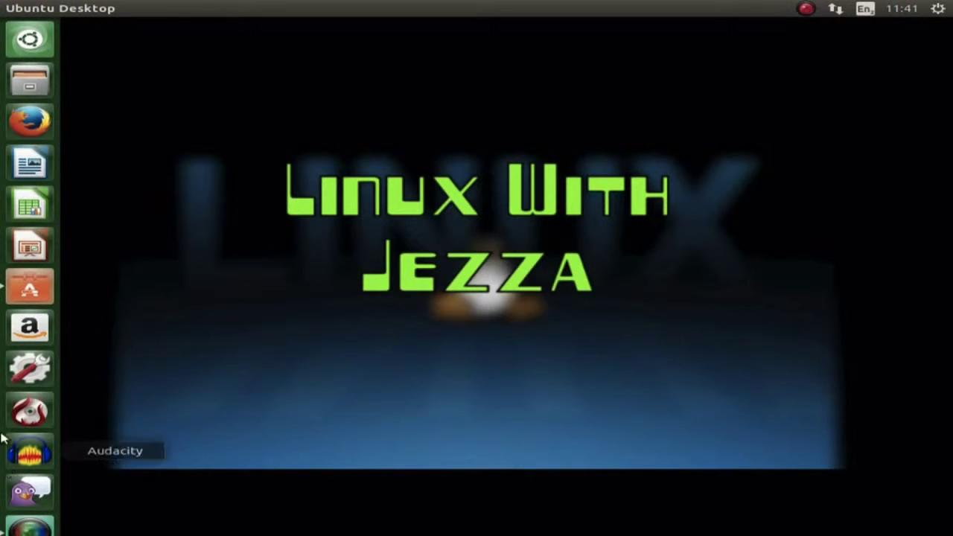
Open Ubuntu Software Centre on the installed DeVeDe DVD/CD Video Creator page.
{"action": "left_click", "coordinate": [28, 291]}
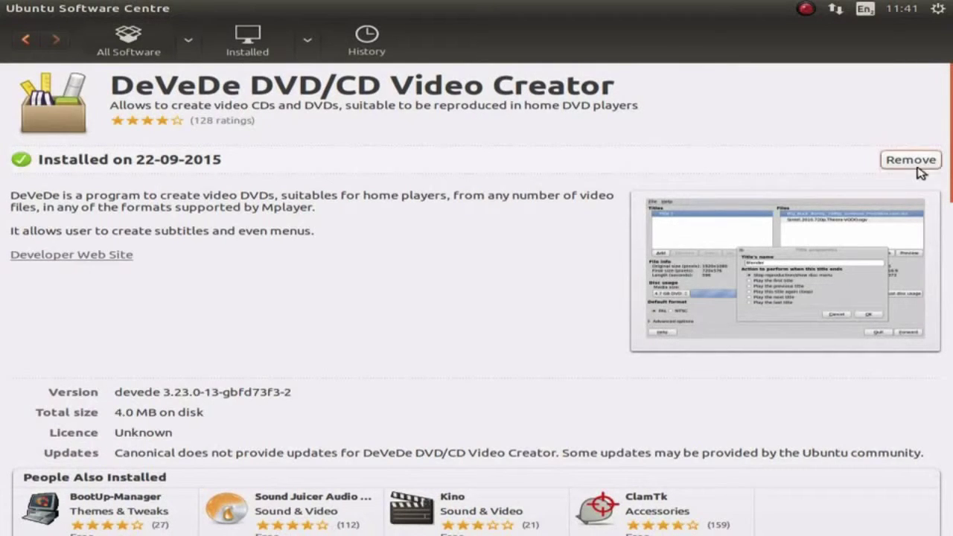
Minimize the Software Centre window to reveal the desktop and launcher.
{"action": "left_click", "coordinate": [26, 12]}
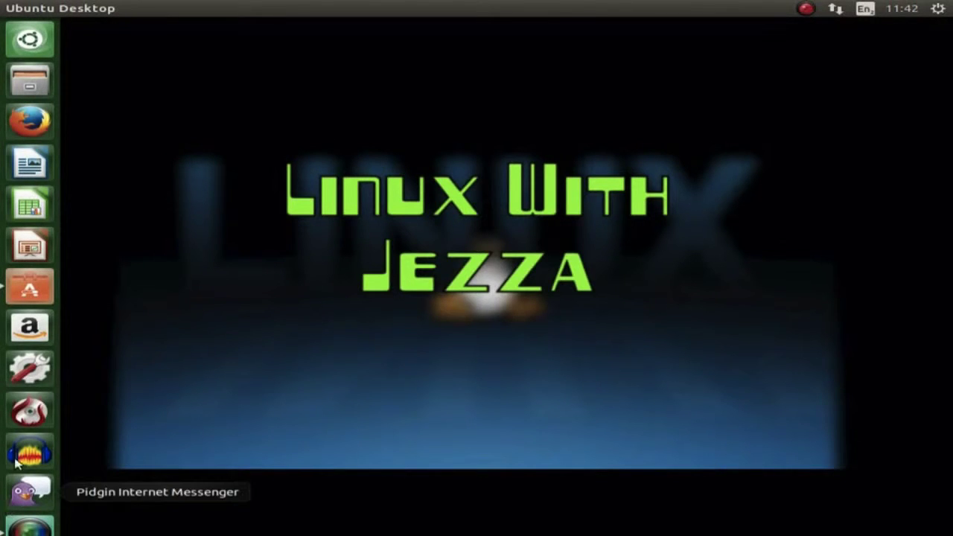
Dismiss the K3b launcher menu and start DeVeDe DVD/CD Video Creator from the Dash.
{"action": "right_click", "coordinate": [21, 415]}
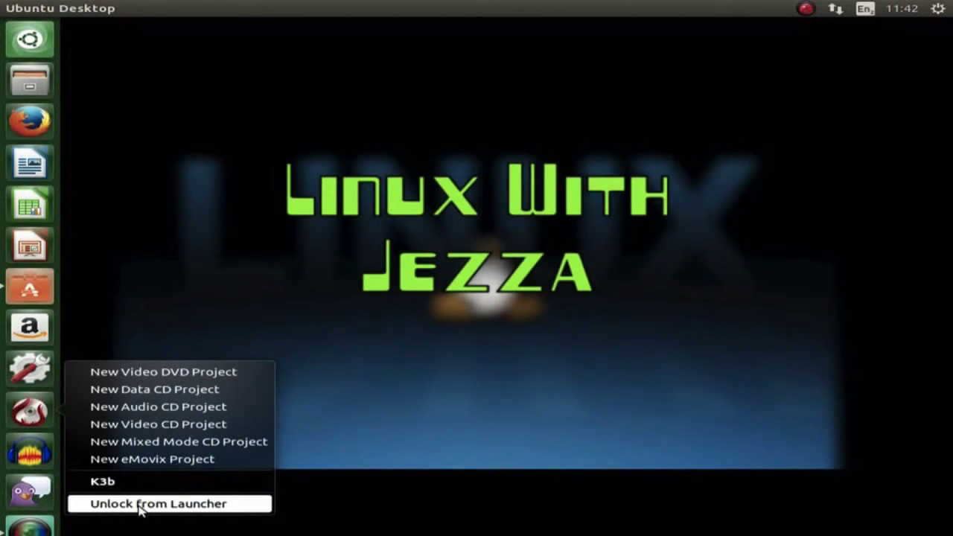
{"action": "left_click", "coordinate": [130, 251]}
{"action": "left_click", "coordinate": [20, 53]}
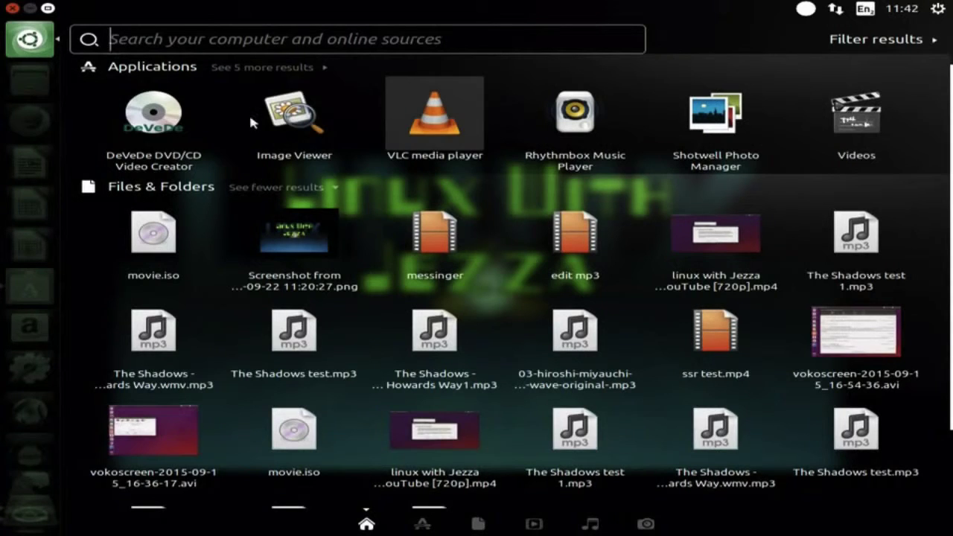
{"action": "left_click", "coordinate": [157, 114]}
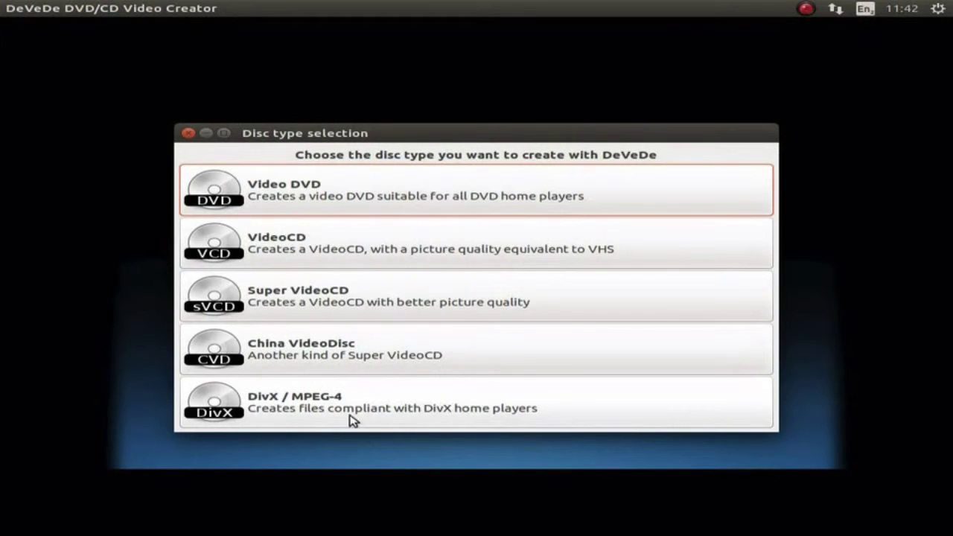
Start a Video DVD project and rename Title 1 to 'Edit mp3s in linux'.
{"action": "left_click", "coordinate": [344, 204]}
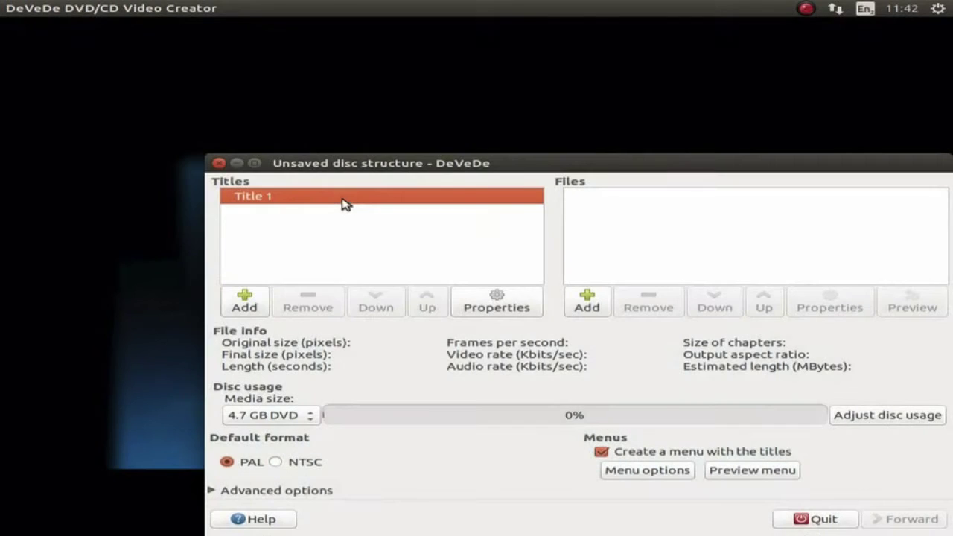
{"action": "left_click_drag", "start_coordinate": [544, 172], "coordinate": [453, 67]}
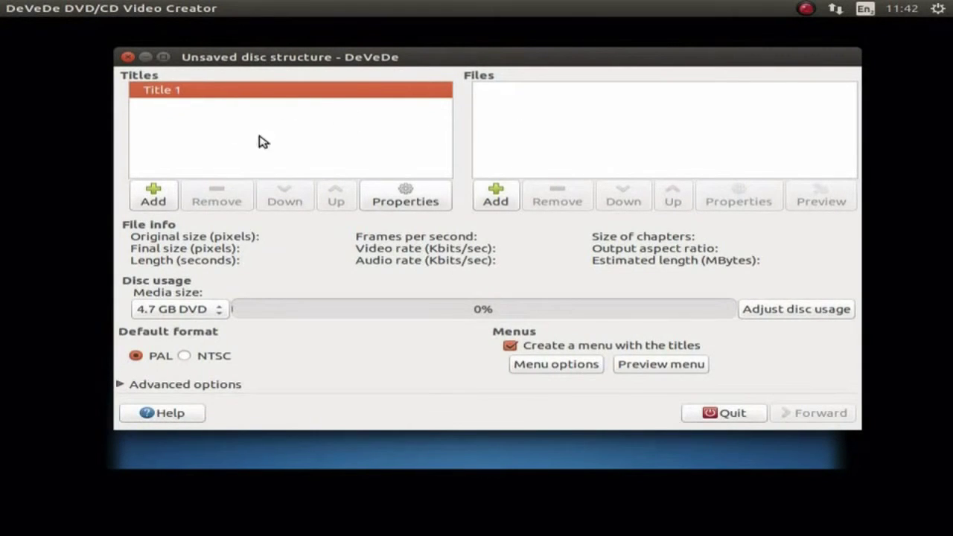
{"action": "left_click", "coordinate": [397, 192]}
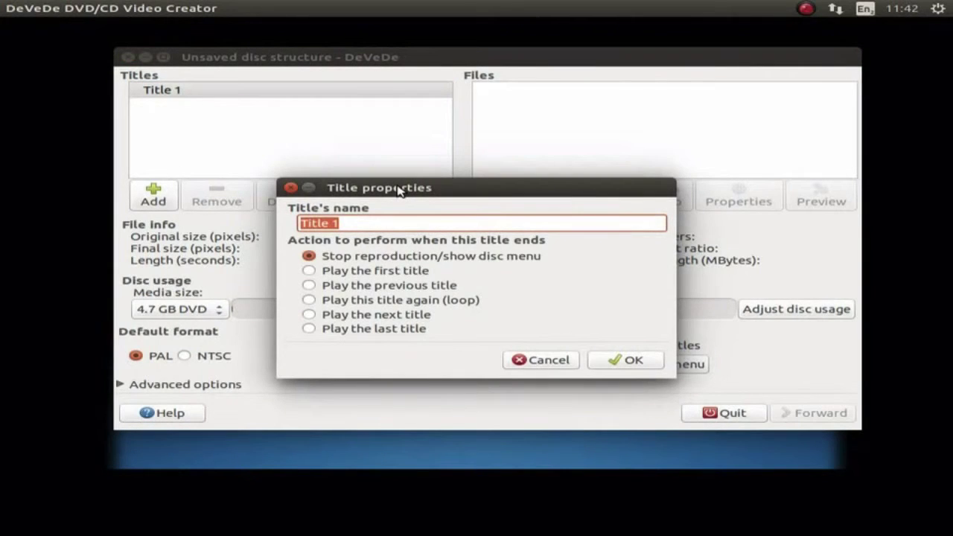
{"action": "type", "text": "Edit mp3s in linux"}
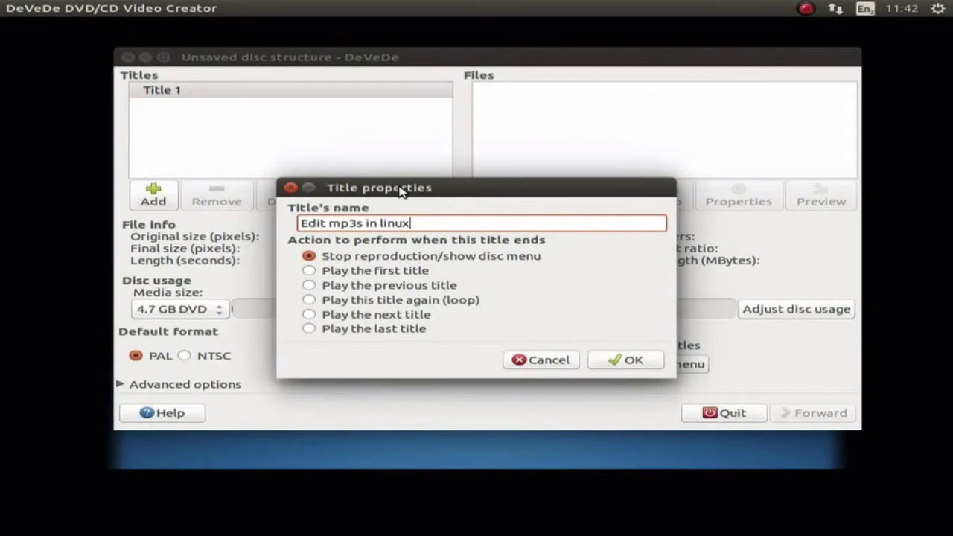
{"action": "left_click", "coordinate": [631, 364]}
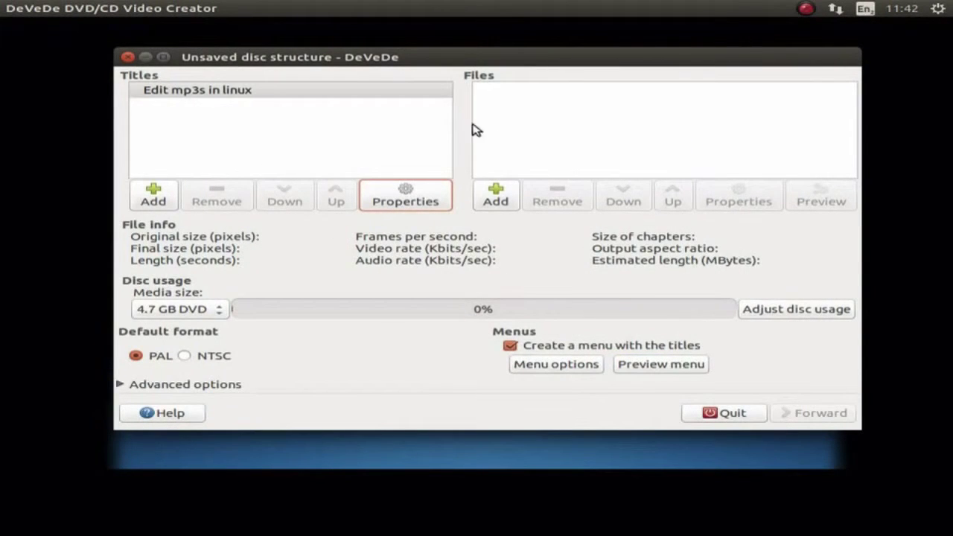
Attach the 'edit mp3' video file to the first title.
{"action": "left_click", "coordinate": [497, 198]}
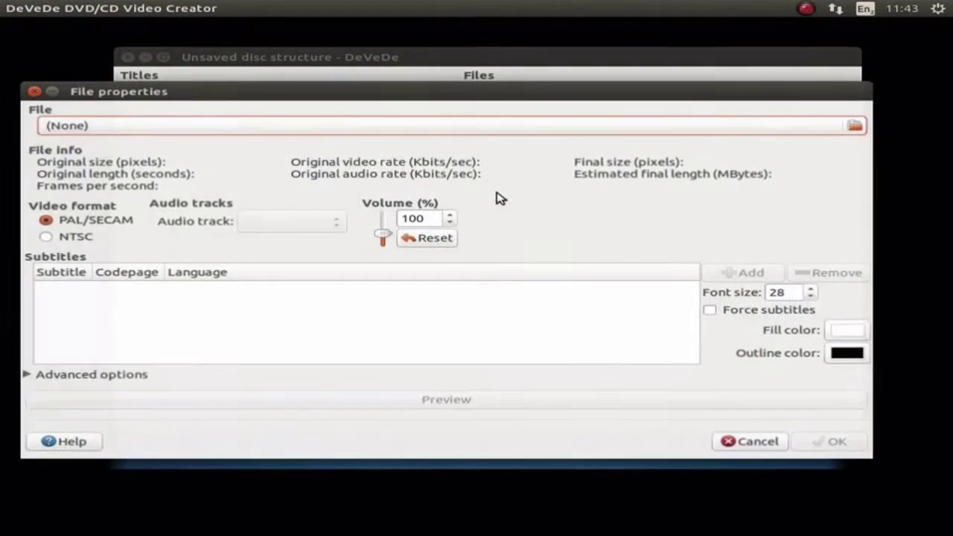
{"action": "left_click", "coordinate": [208, 131]}
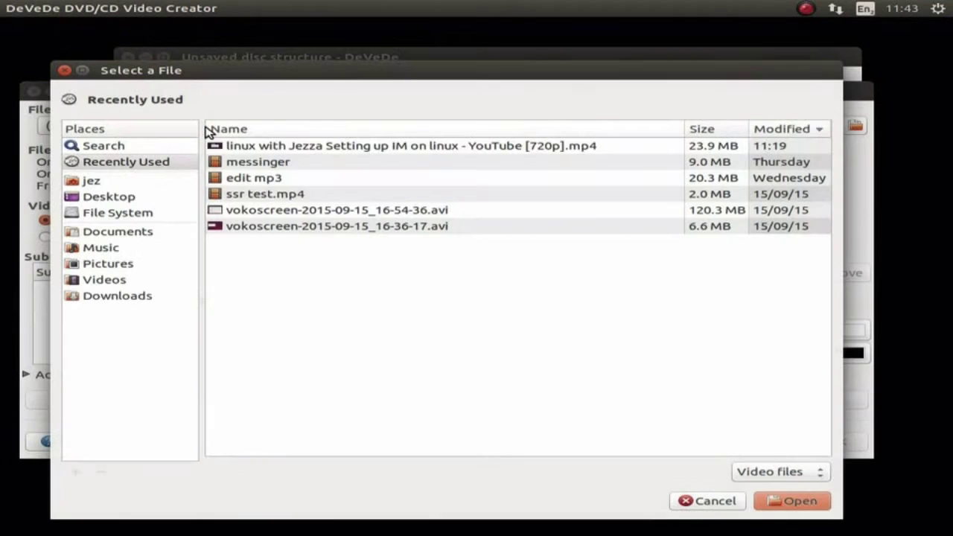
{"action": "double_click", "coordinate": [266, 179]}
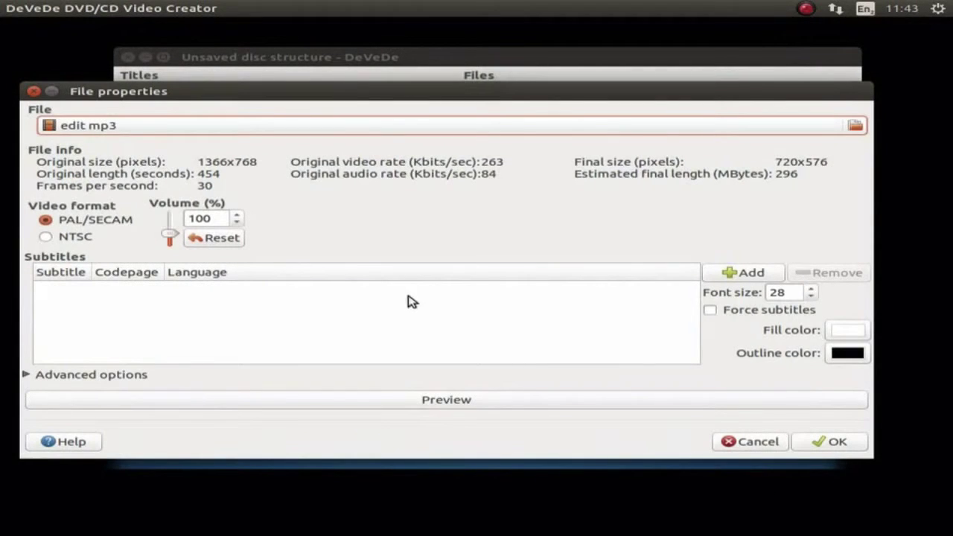
{"action": "left_click", "coordinate": [814, 443]}
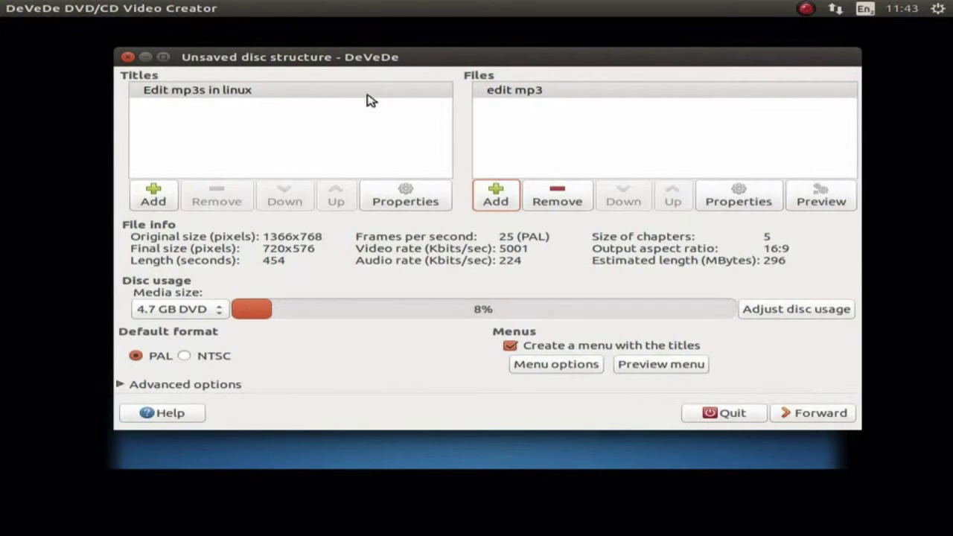
Add new titles, then delete the extra Title 3 so only two remain.
{"action": "double_click", "coordinate": [153, 195]}
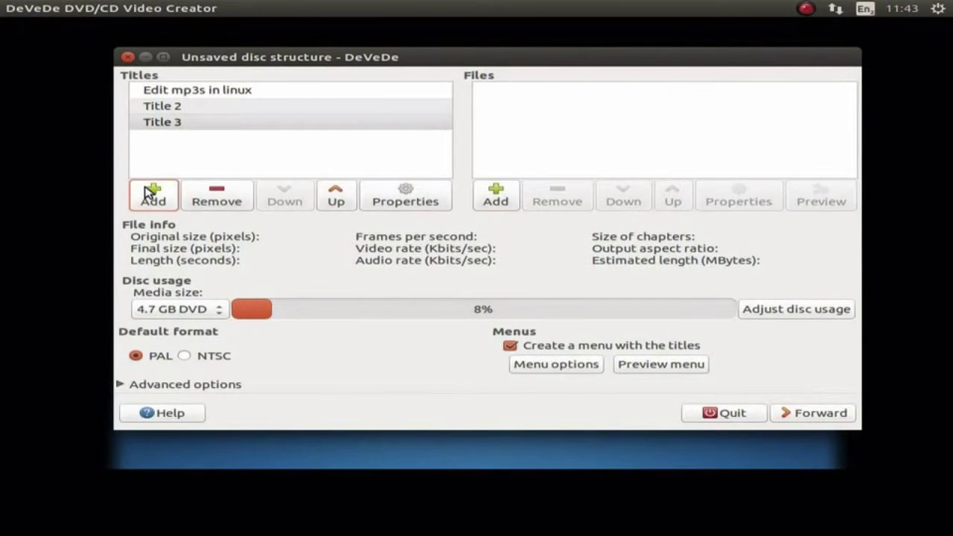
{"action": "left_click", "coordinate": [164, 110]}
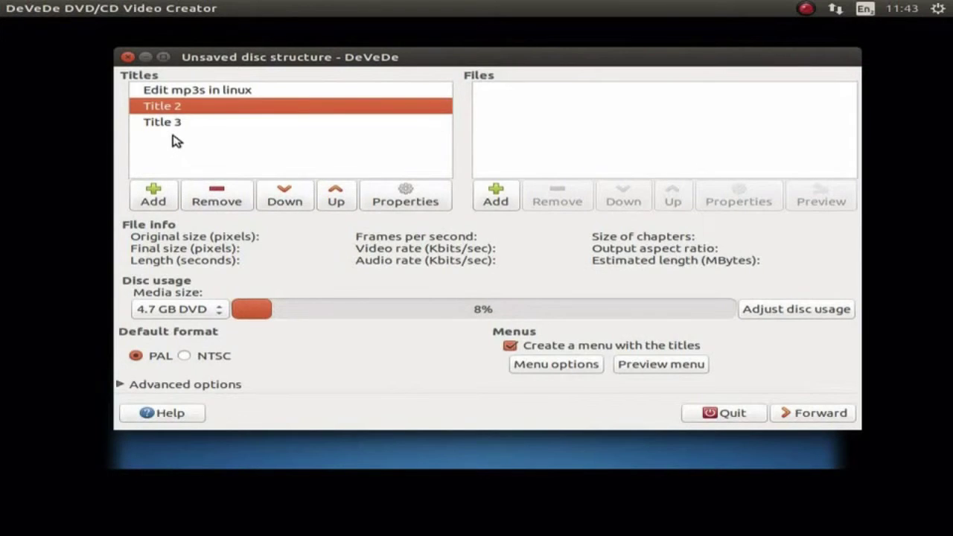
{"action": "left_click", "coordinate": [168, 123]}
{"action": "left_click", "coordinate": [221, 197]}
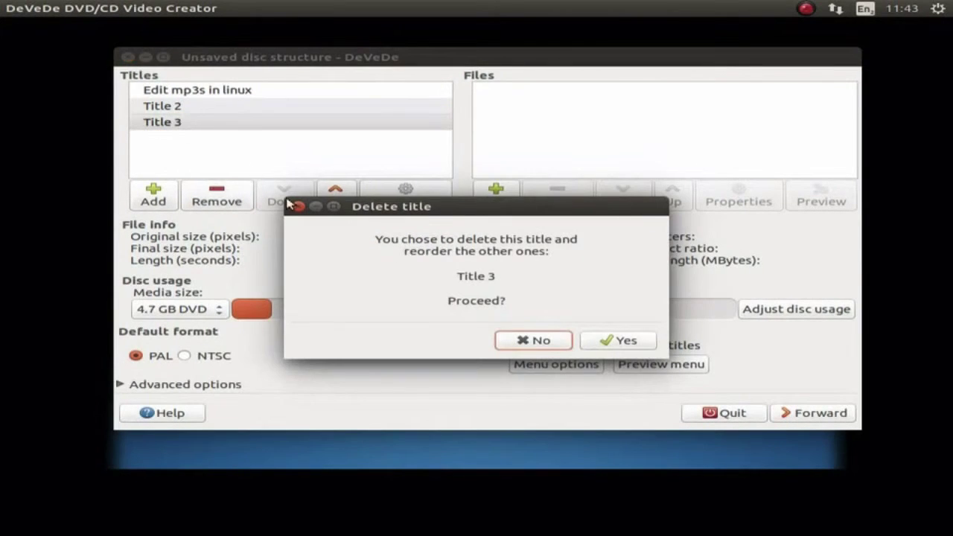
{"action": "left_click", "coordinate": [599, 350]}
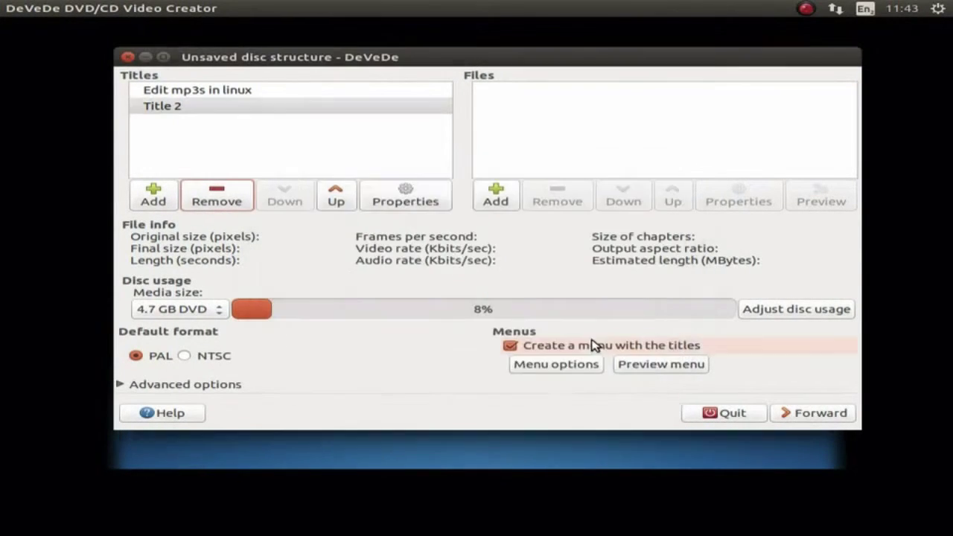
Rename Title 2 to 'Im in linux'.
{"action": "left_click", "coordinate": [163, 108]}
{"action": "left_click", "coordinate": [400, 204]}
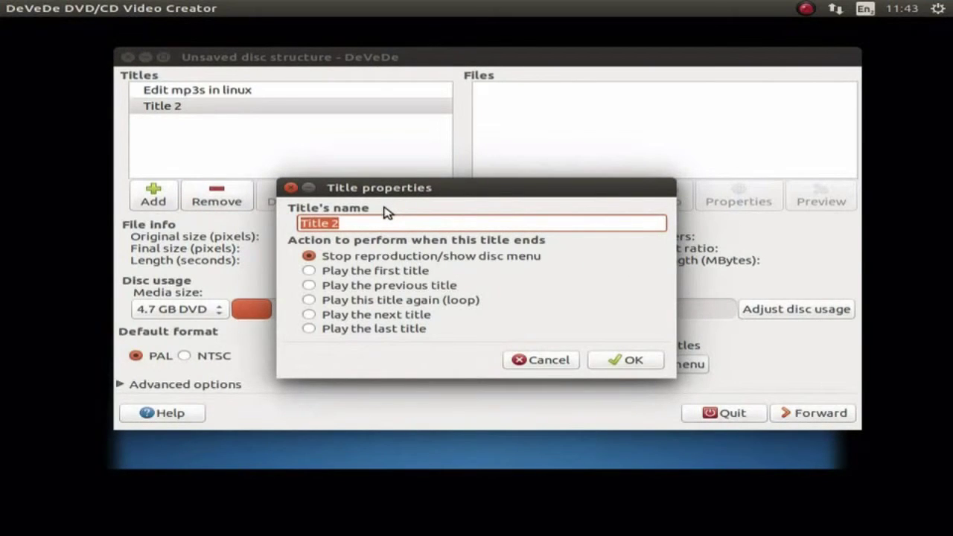
{"action": "type", "text": "Im in linux"}
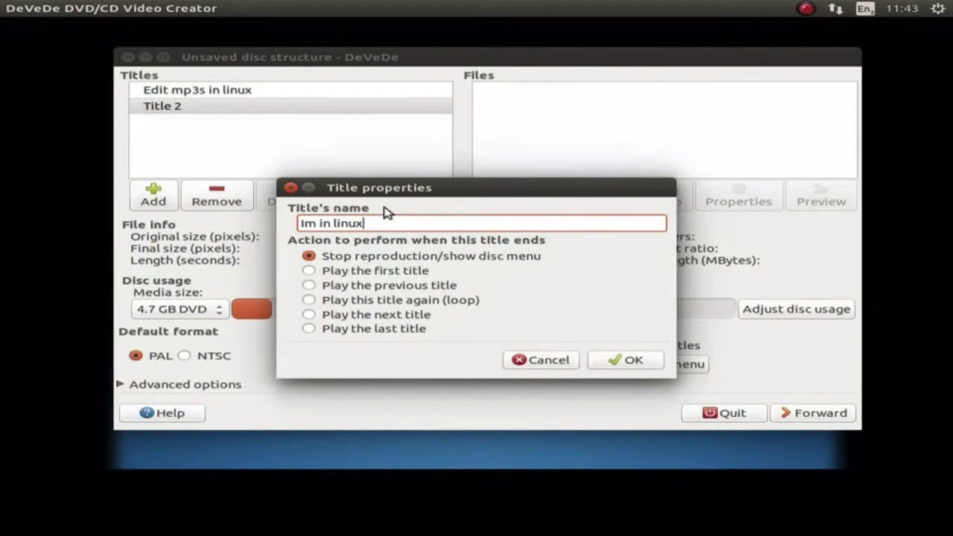
{"action": "left_click", "coordinate": [633, 360]}
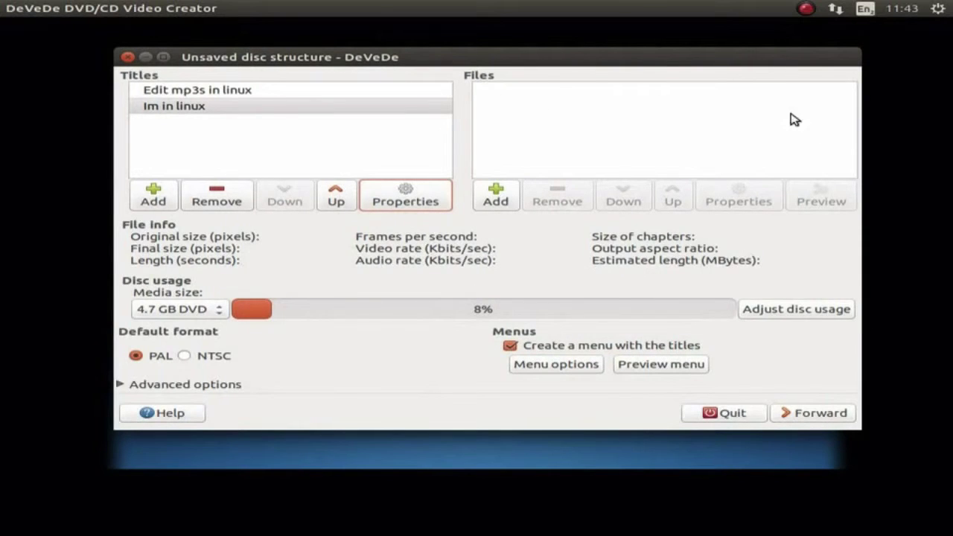
Load the 'messinger' video into the 'Im in linux' title.
{"action": "left_click", "coordinate": [231, 93]}
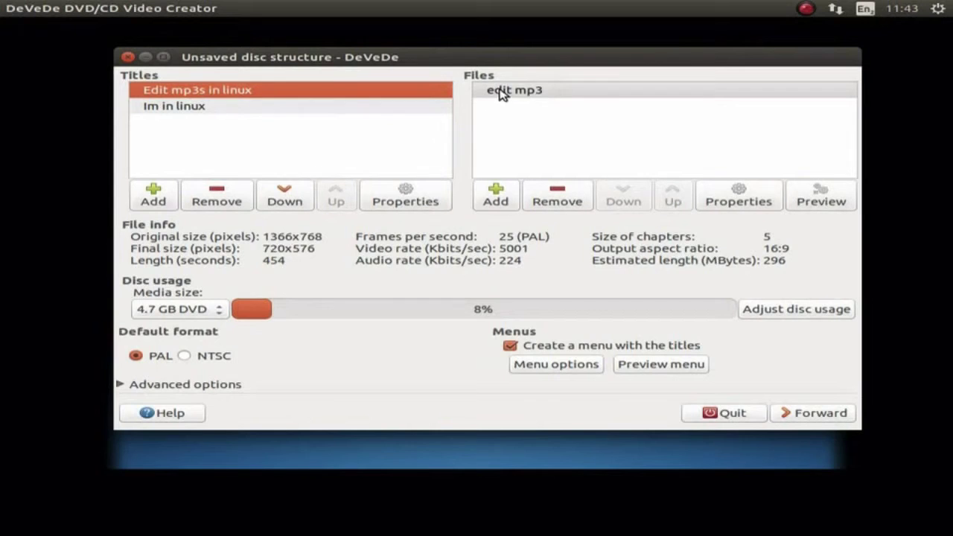
{"action": "left_click", "coordinate": [173, 108]}
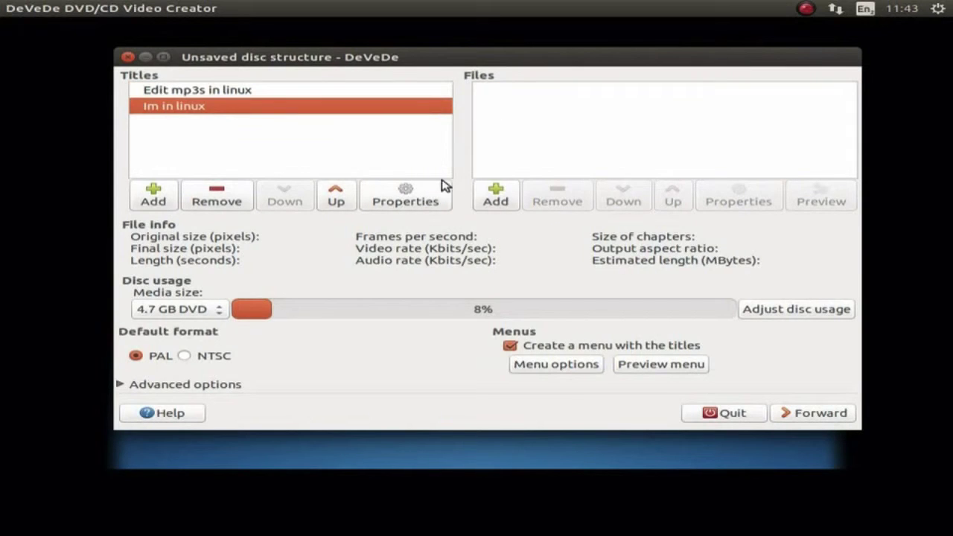
{"action": "left_click", "coordinate": [495, 195]}
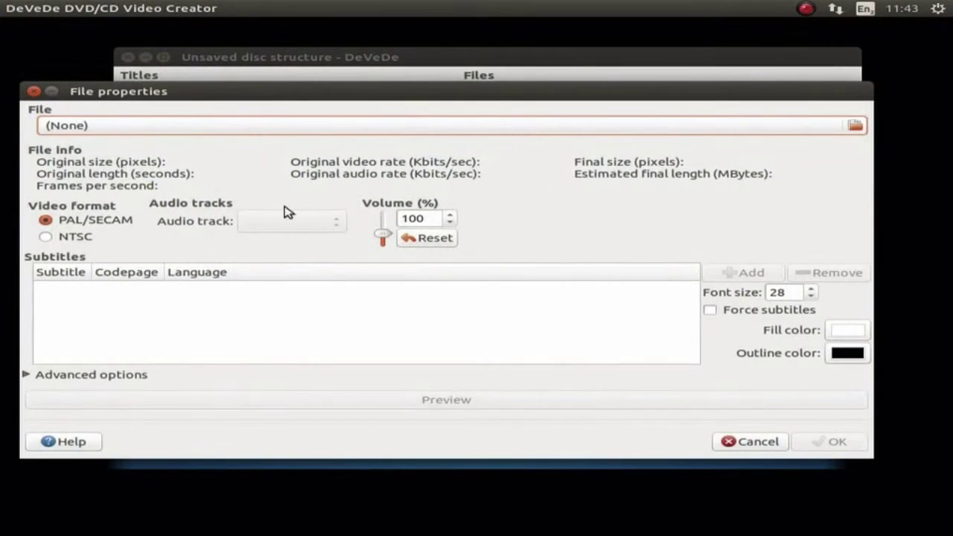
{"action": "left_click", "coordinate": [190, 125]}
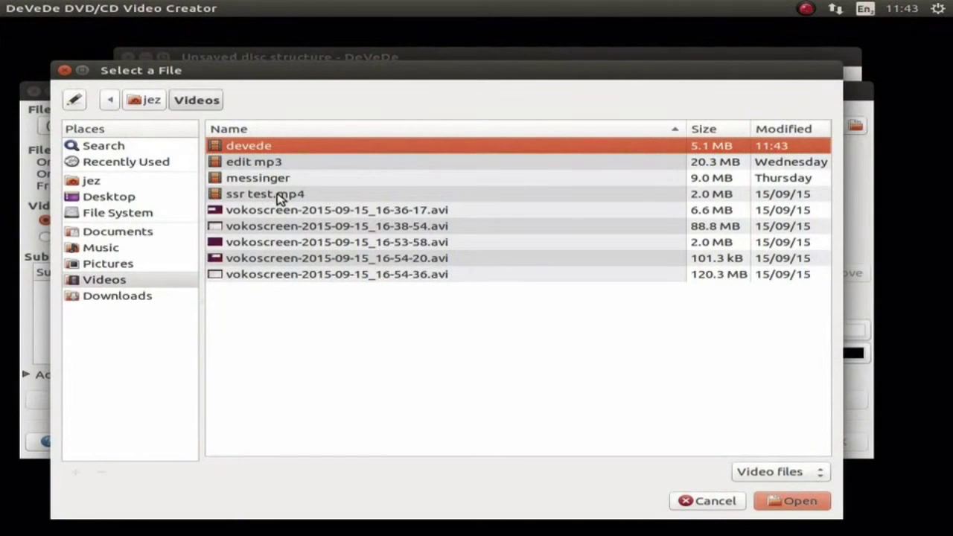
{"action": "left_click", "coordinate": [296, 178]}
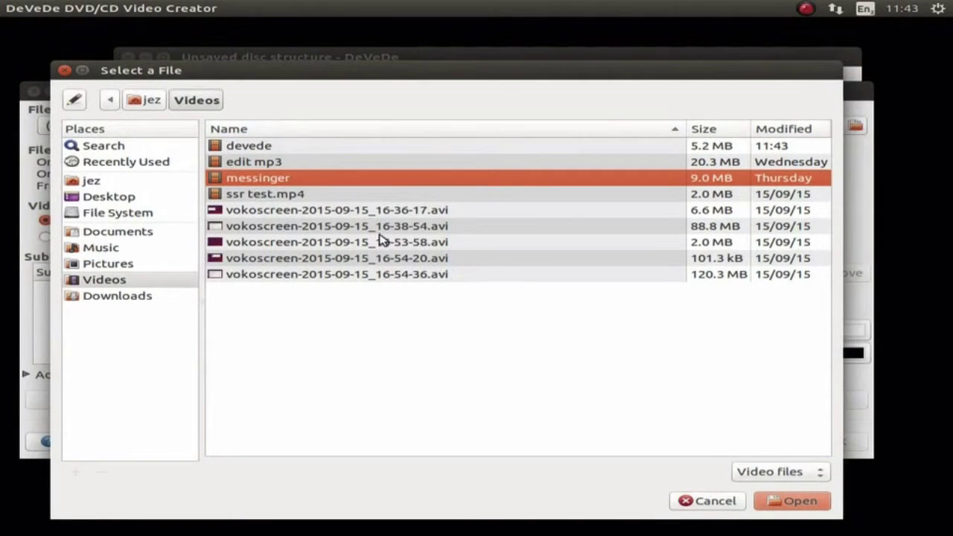
{"action": "left_click", "coordinate": [800, 501]}
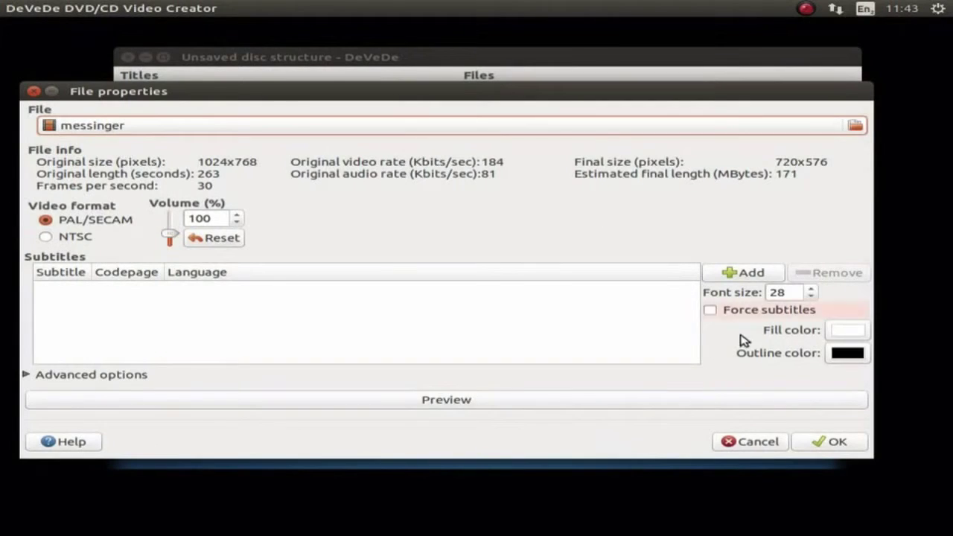
{"action": "left_click", "coordinate": [828, 441]}
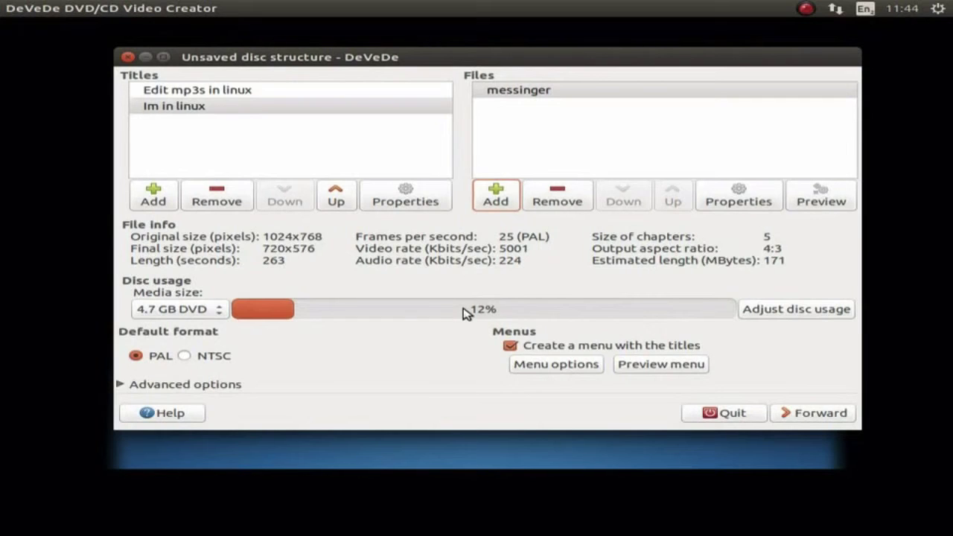
{"action": "left_click", "coordinate": [200, 313]}
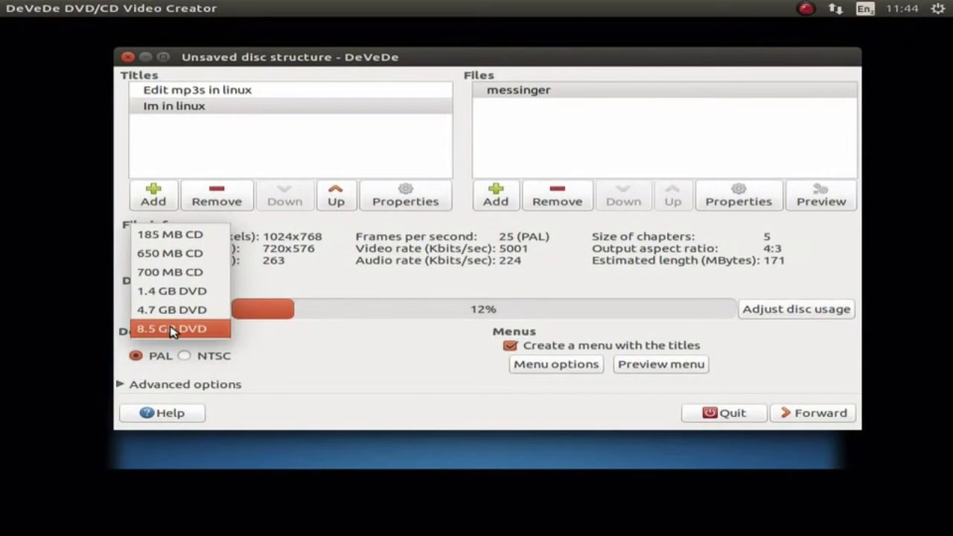
{"action": "left_click", "coordinate": [281, 367]}
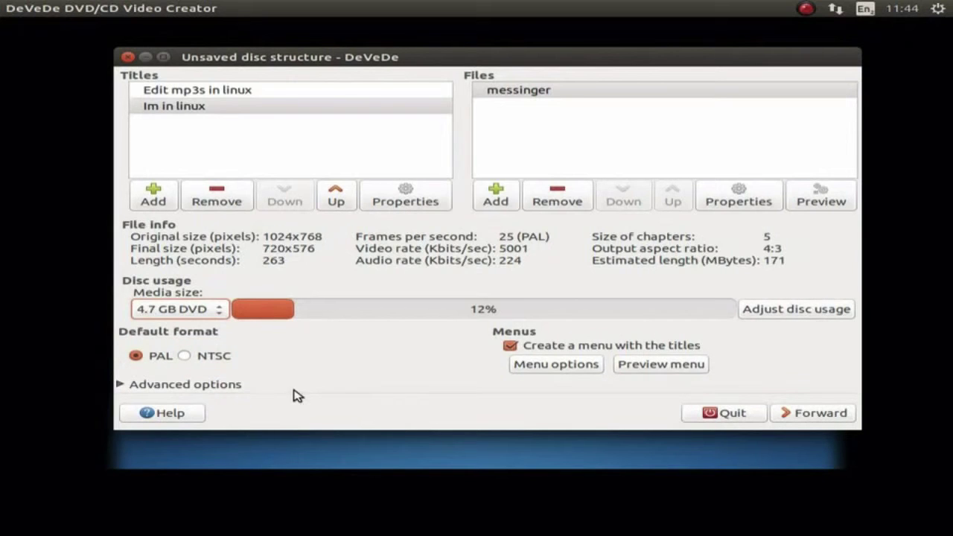
Open the disc menu options and preview the 'Linux with jezza' menu.
{"action": "left_click", "coordinate": [558, 368]}
{"action": "type", "text": "Linux with jezza"}
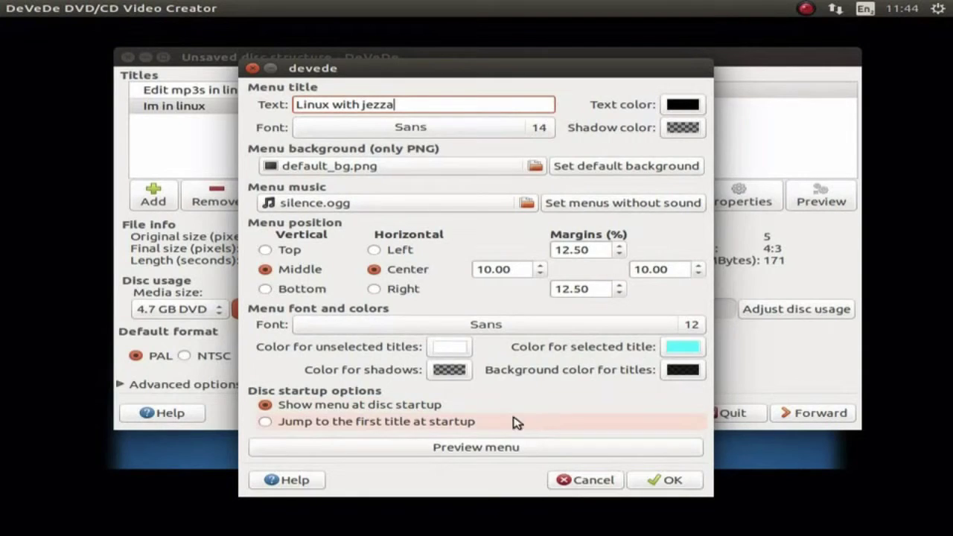
{"action": "left_click", "coordinate": [493, 449]}
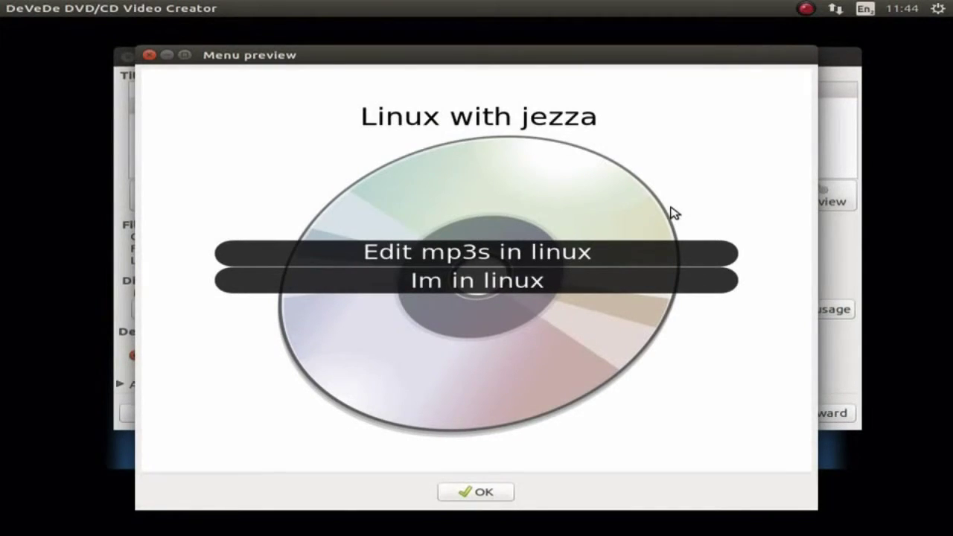
{"action": "left_click", "coordinate": [467, 497]}
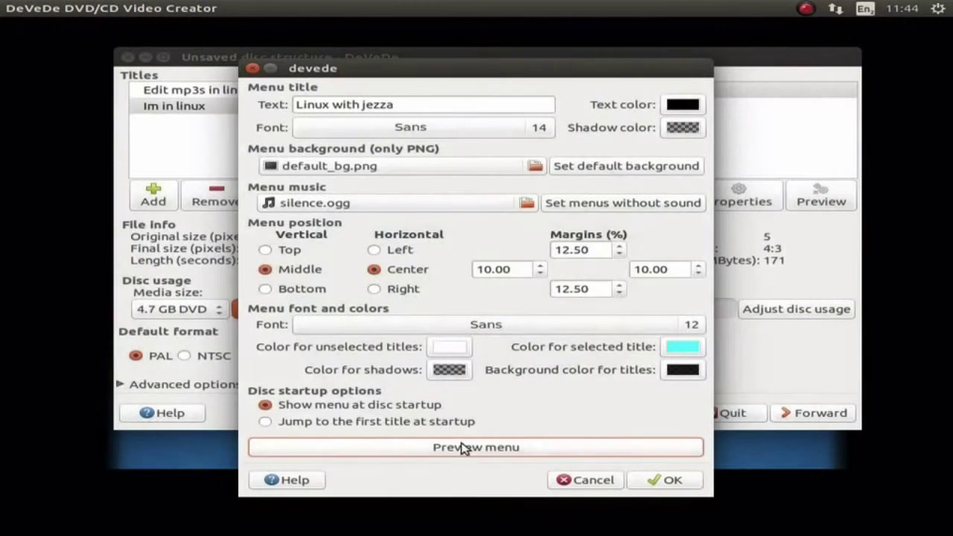
Set the 2015-09-22 screenshot from Pictures as the menu background and preview it.
{"action": "left_click", "coordinate": [350, 173]}
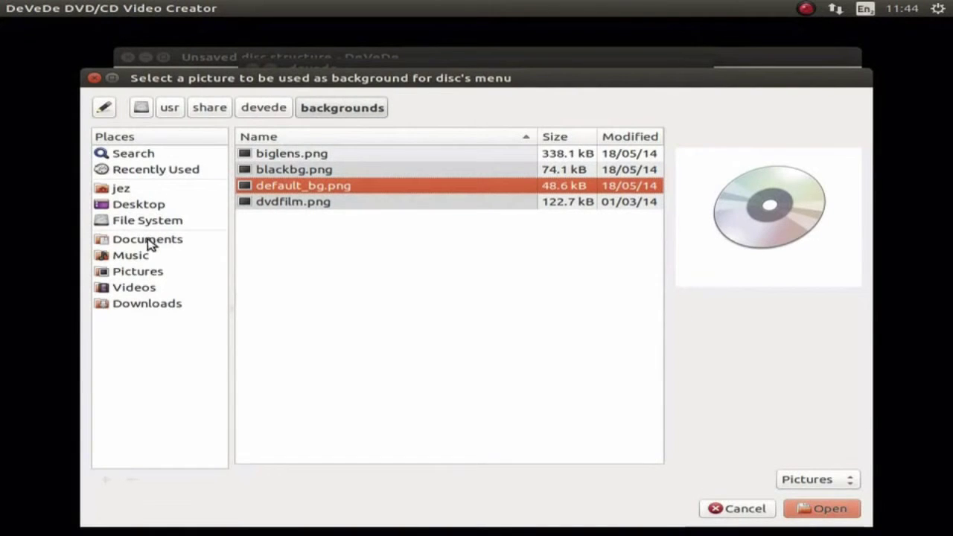
{"action": "left_click", "coordinate": [148, 269]}
{"action": "left_click", "coordinate": [283, 156]}
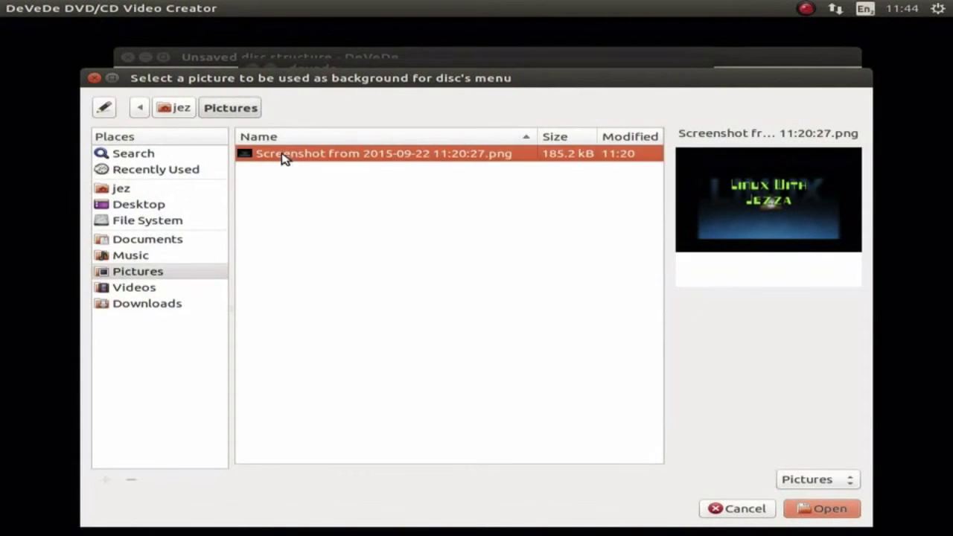
{"action": "left_click", "coordinate": [823, 509]}
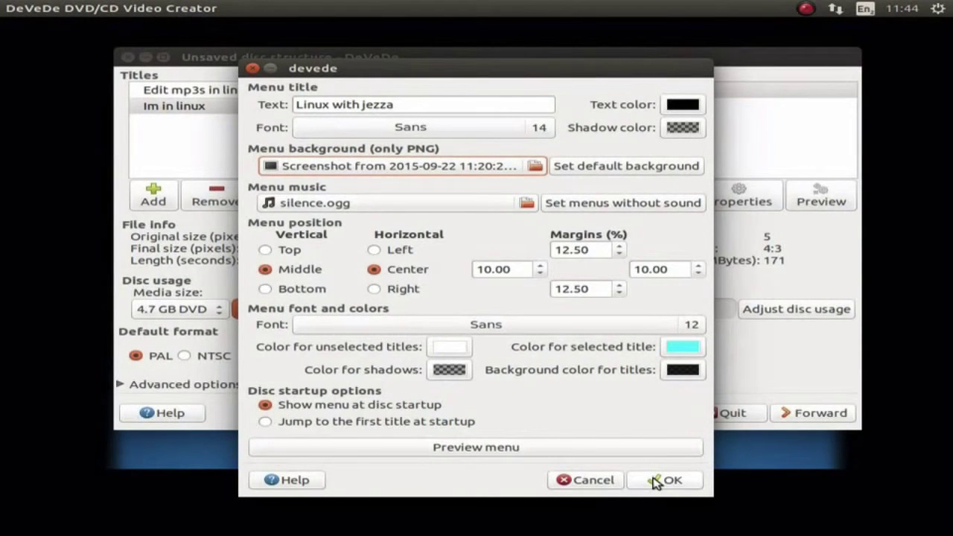
{"action": "left_click", "coordinate": [539, 448]}
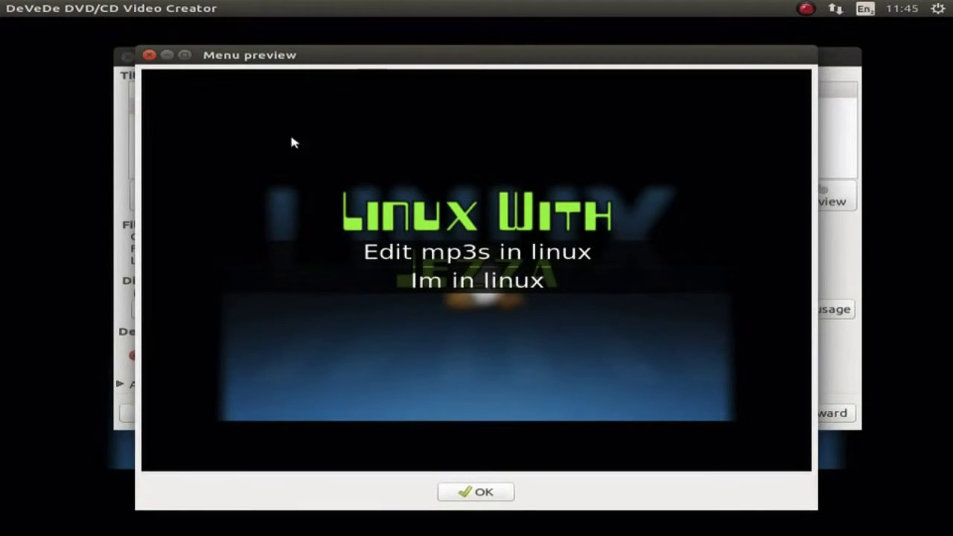
{"action": "left_click", "coordinate": [464, 496]}
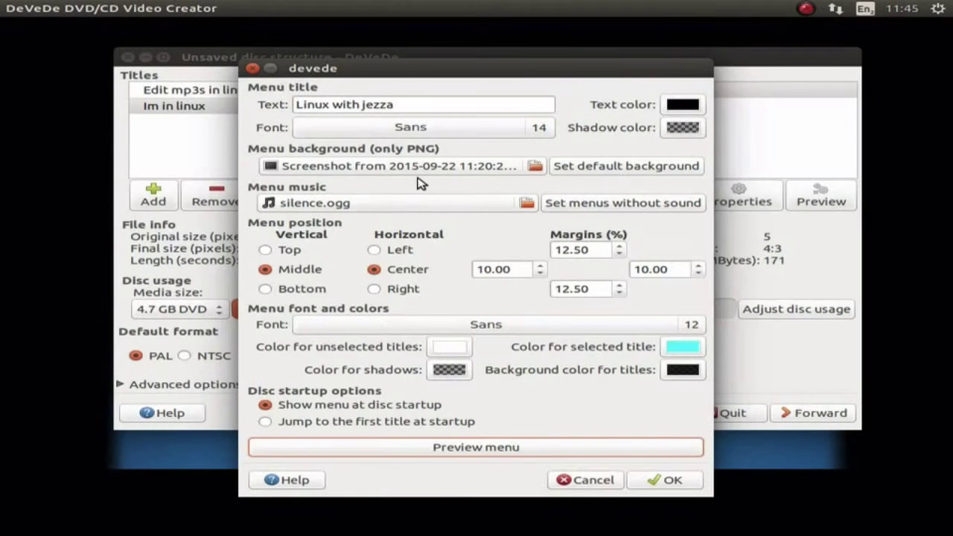
Change the menu title text colour to white and preview the result.
{"action": "left_click", "coordinate": [681, 108]}
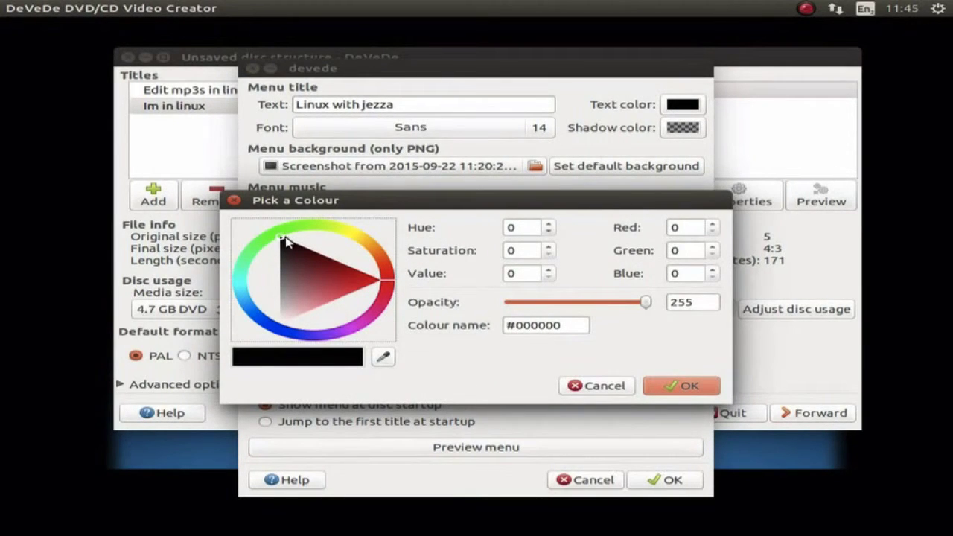
{"action": "left_click_drag", "start_coordinate": [283, 243], "coordinate": [282, 321]}
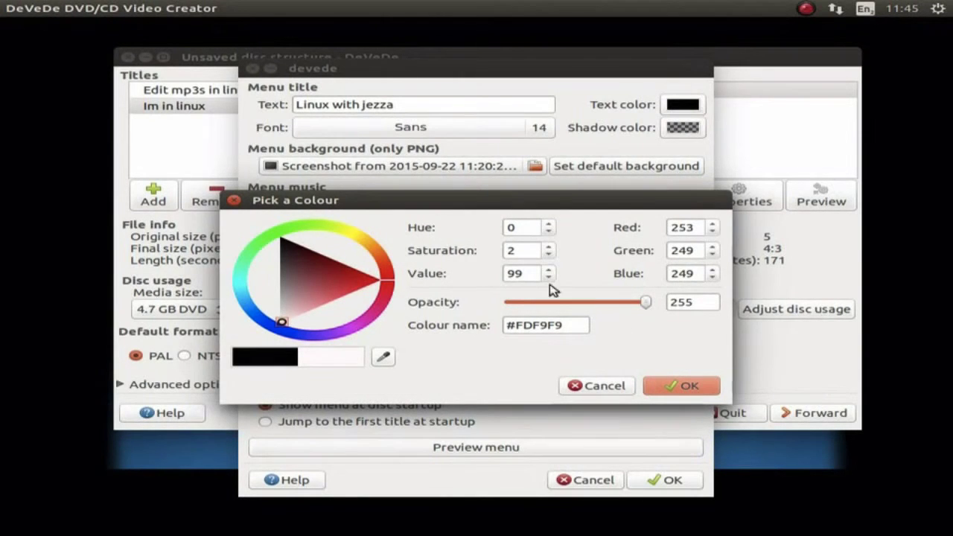
{"action": "left_click", "coordinate": [673, 385]}
{"action": "left_click", "coordinate": [455, 446]}
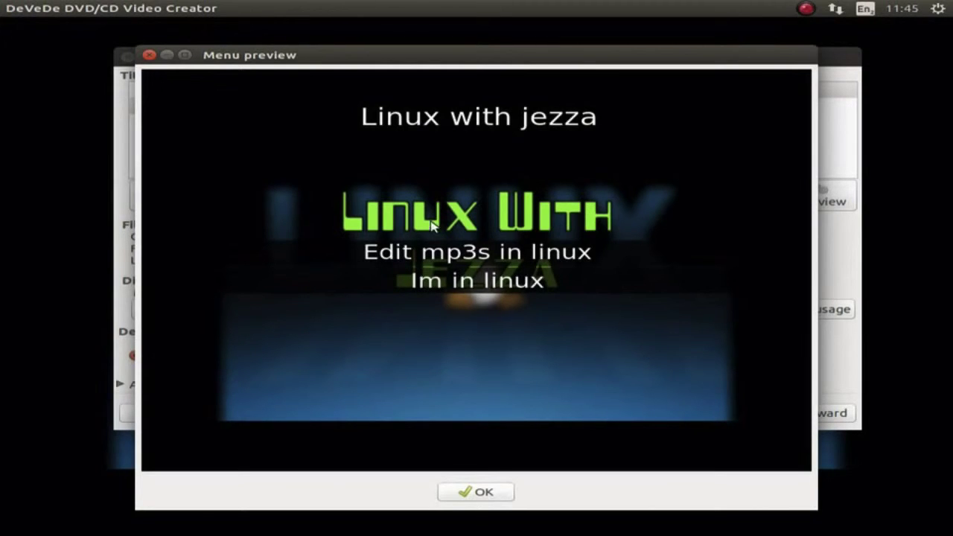
{"action": "left_click", "coordinate": [464, 493]}
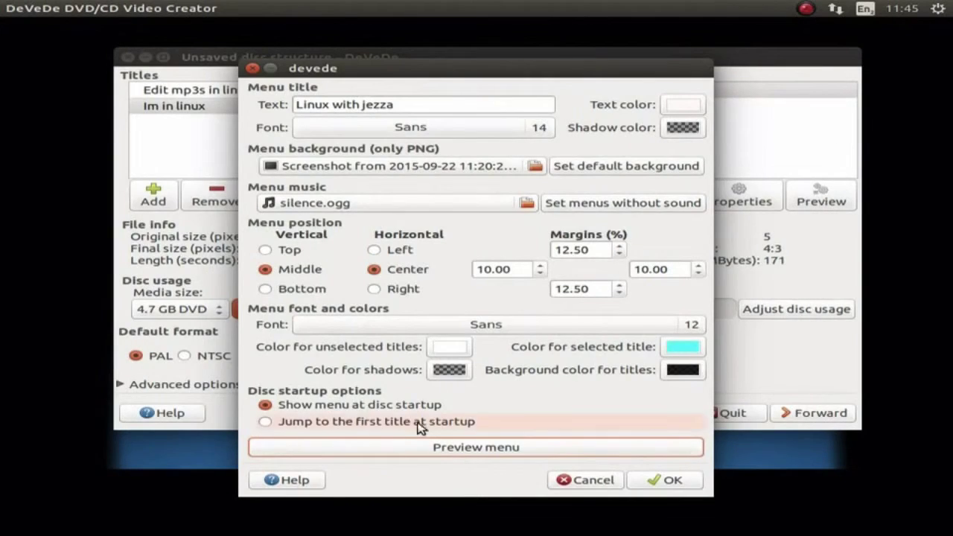
Keep silence.ogg as menu music and place the menu entries at the Bottom, previewing.
{"action": "left_click", "coordinate": [334, 205]}
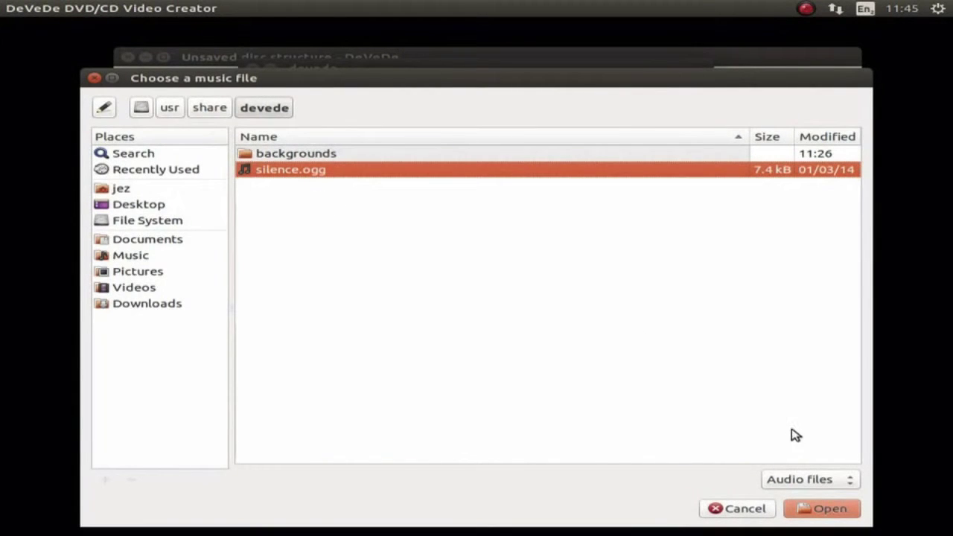
{"action": "left_click", "coordinate": [741, 510]}
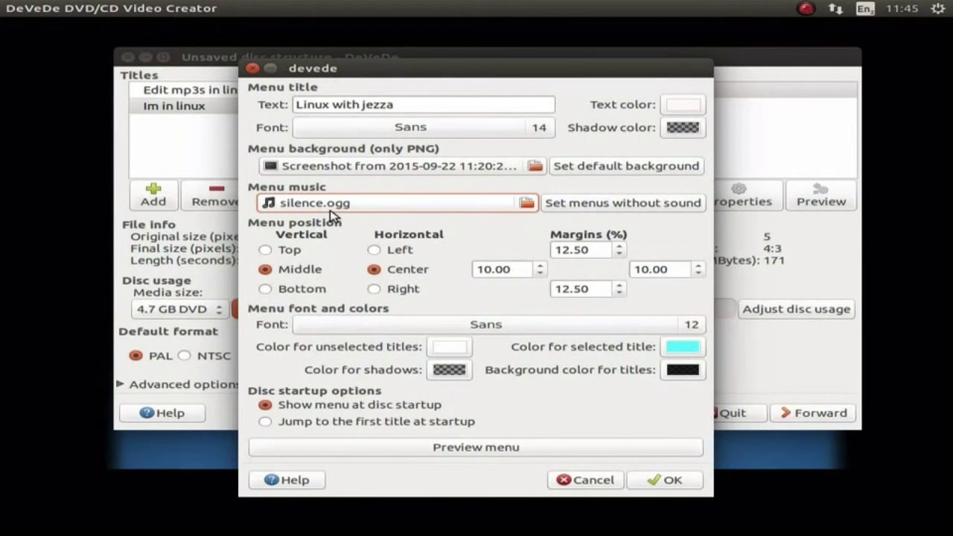
{"action": "left_click", "coordinate": [264, 250]}
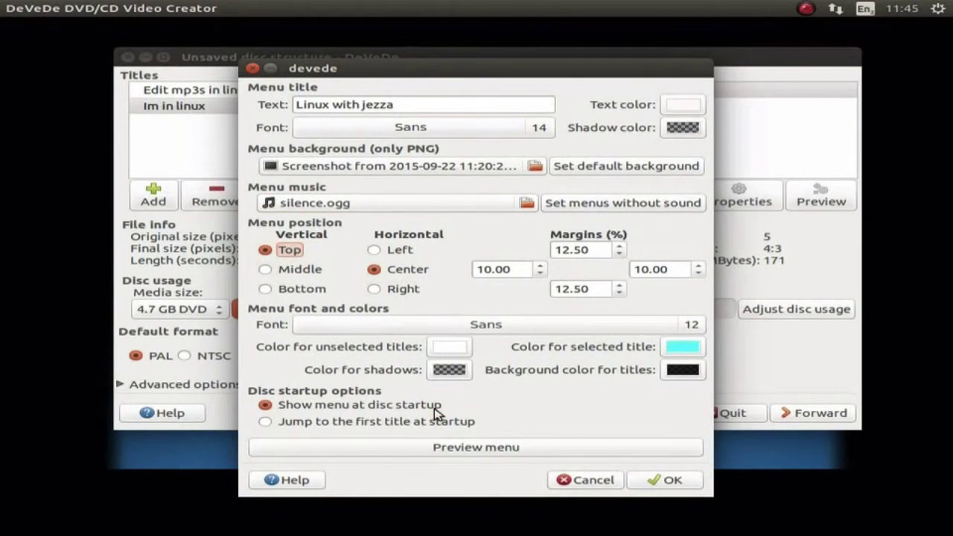
{"action": "left_click", "coordinate": [456, 448]}
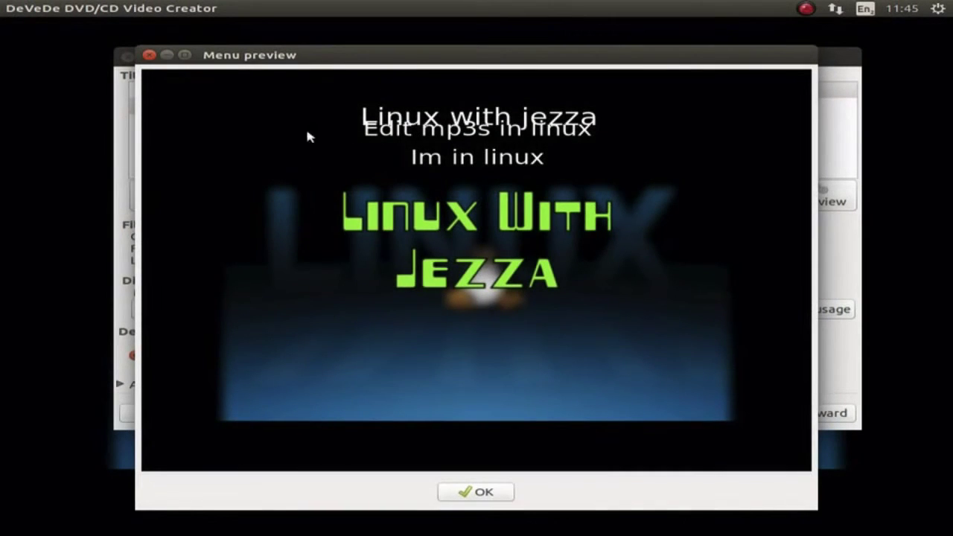
{"action": "left_click", "coordinate": [485, 492]}
{"action": "left_click", "coordinate": [265, 289]}
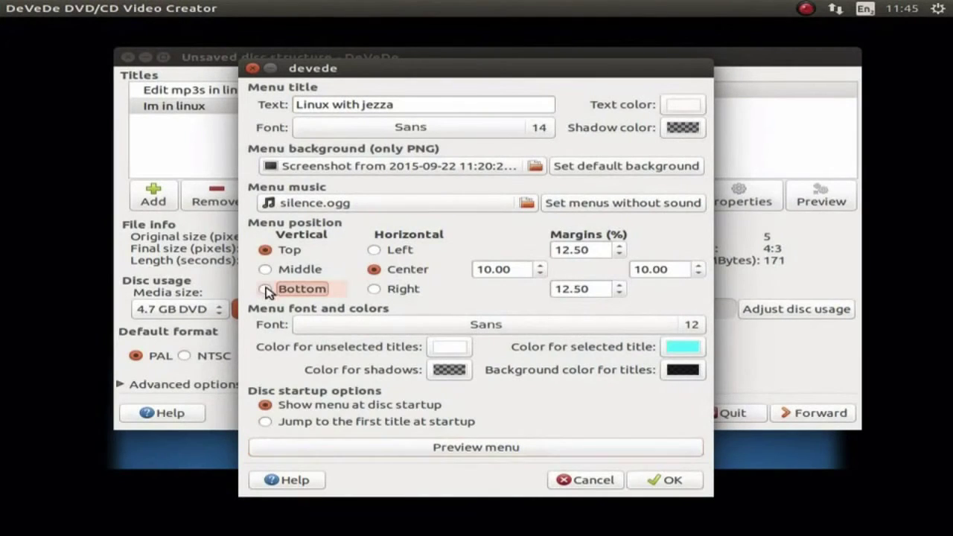
{"action": "left_click", "coordinate": [476, 450]}
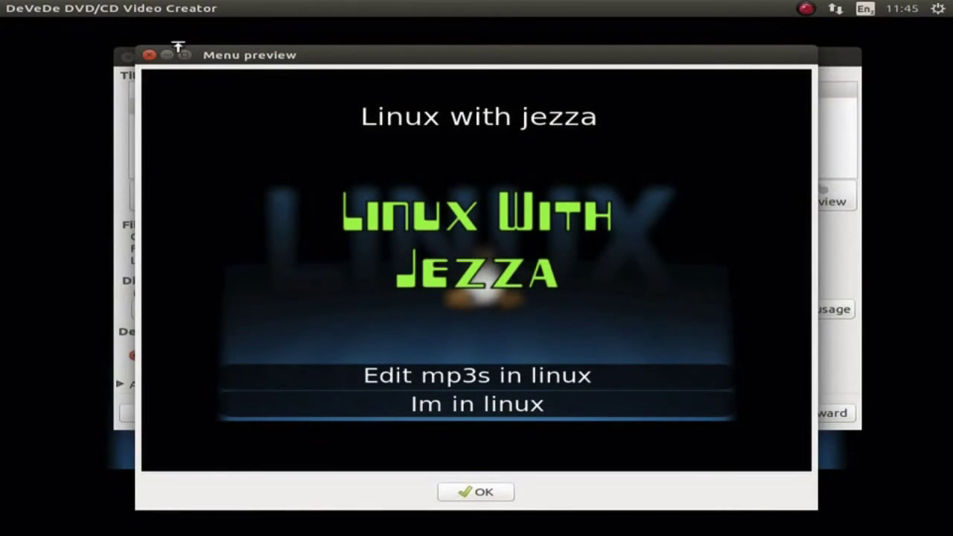
Preview the bottom menu entries with left horizontal alignment.
{"action": "left_click", "coordinate": [506, 491]}
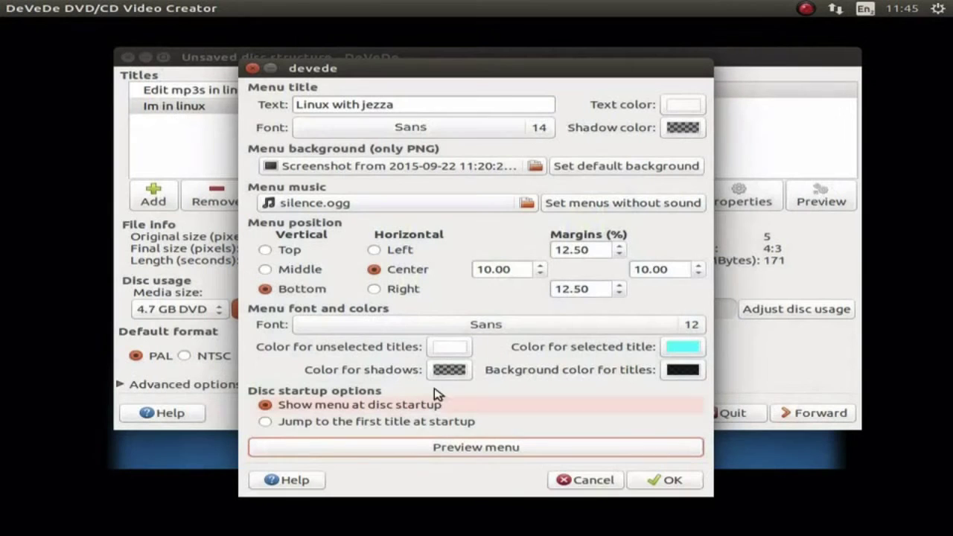
{"action": "left_click", "coordinate": [374, 251]}
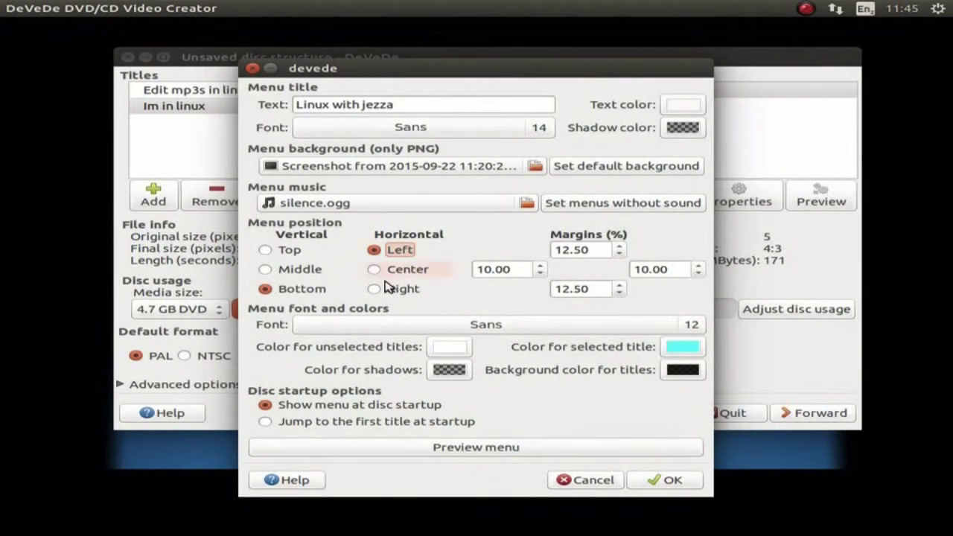
{"action": "left_click", "coordinate": [470, 448]}
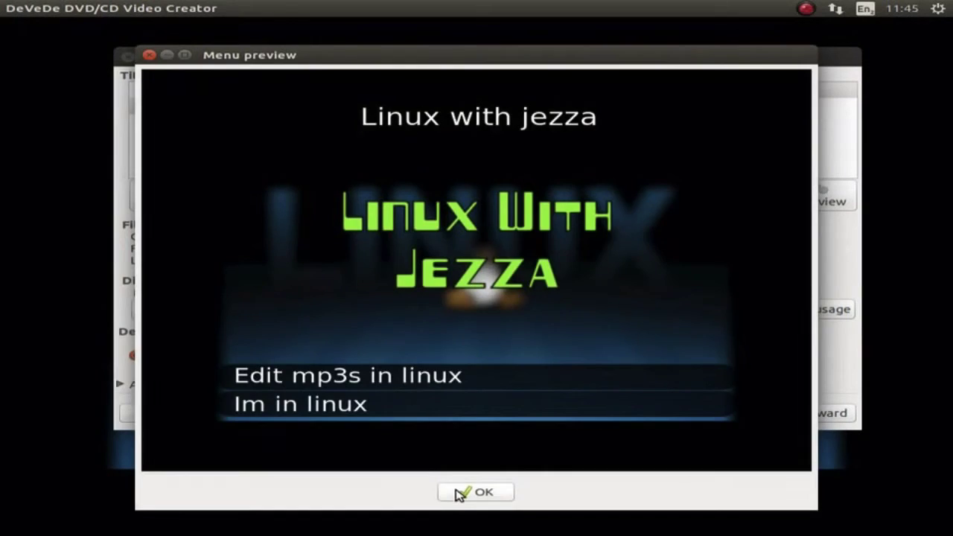
{"action": "left_click", "coordinate": [456, 493]}
Switch the entries from centred to right alignment, preview, and accept the menu settings.
{"action": "left_click", "coordinate": [375, 269]}
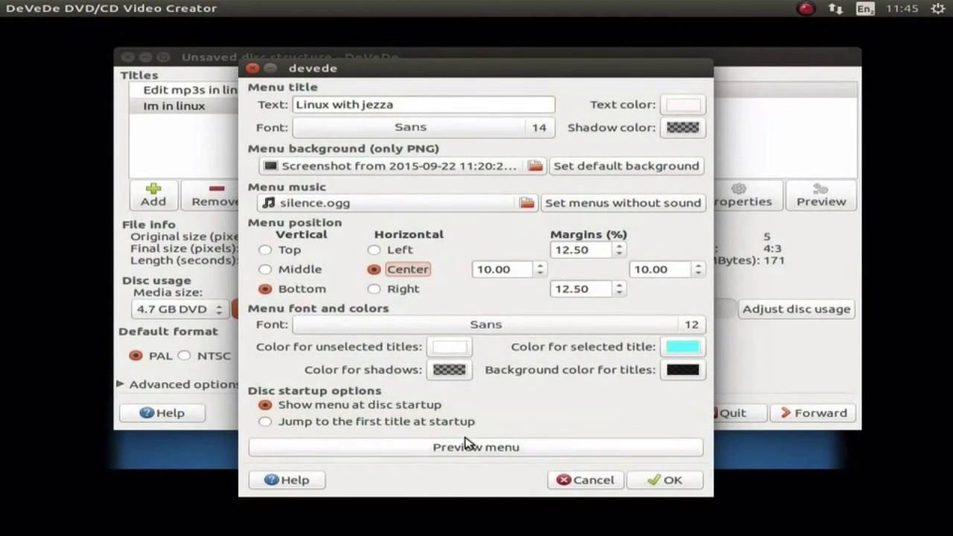
{"action": "left_click", "coordinate": [374, 289]}
{"action": "left_click", "coordinate": [490, 452]}
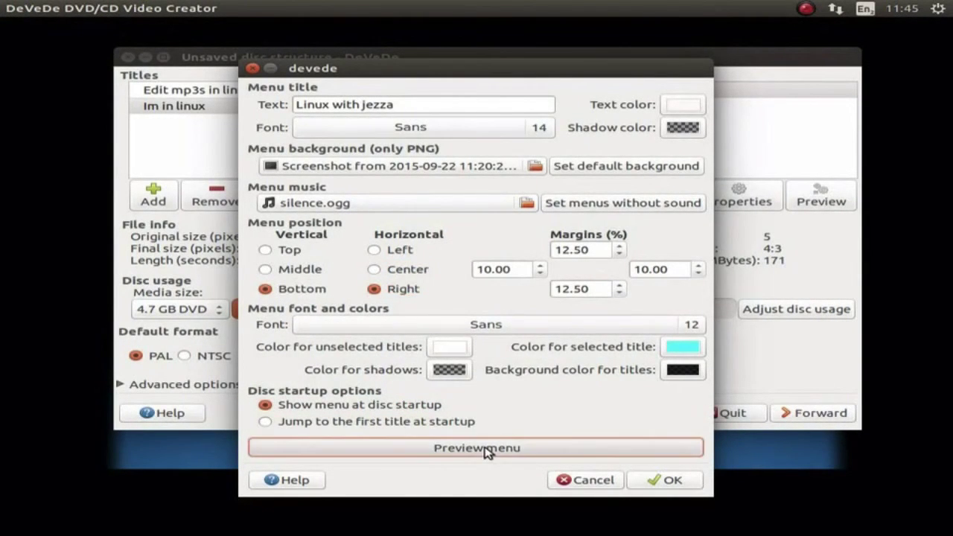
{"action": "left_click", "coordinate": [478, 495]}
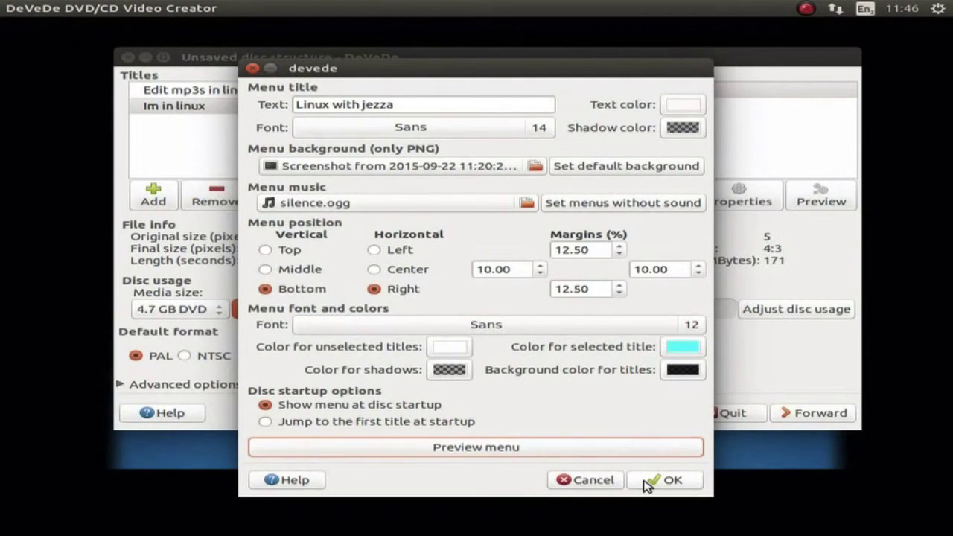
{"action": "left_click", "coordinate": [645, 482]}
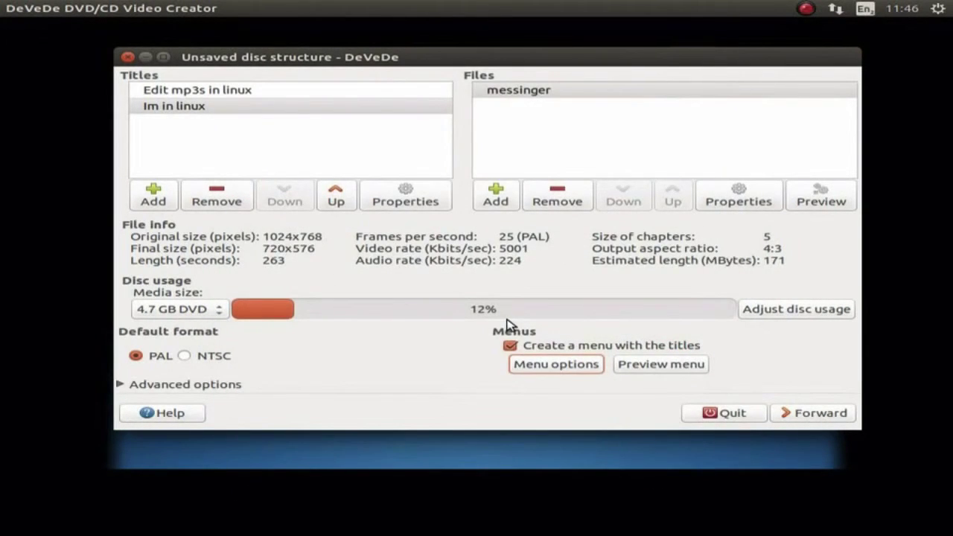
Select the 'Edit mp3s in linux' title and keep tmp as the disc image destination.
{"action": "left_click", "coordinate": [232, 92]}
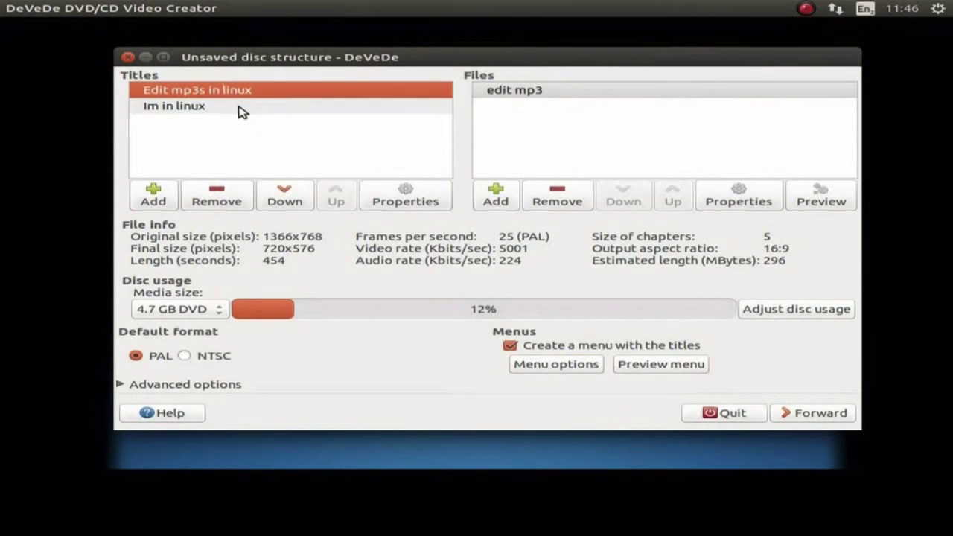
{"action": "left_click", "coordinate": [790, 414]}
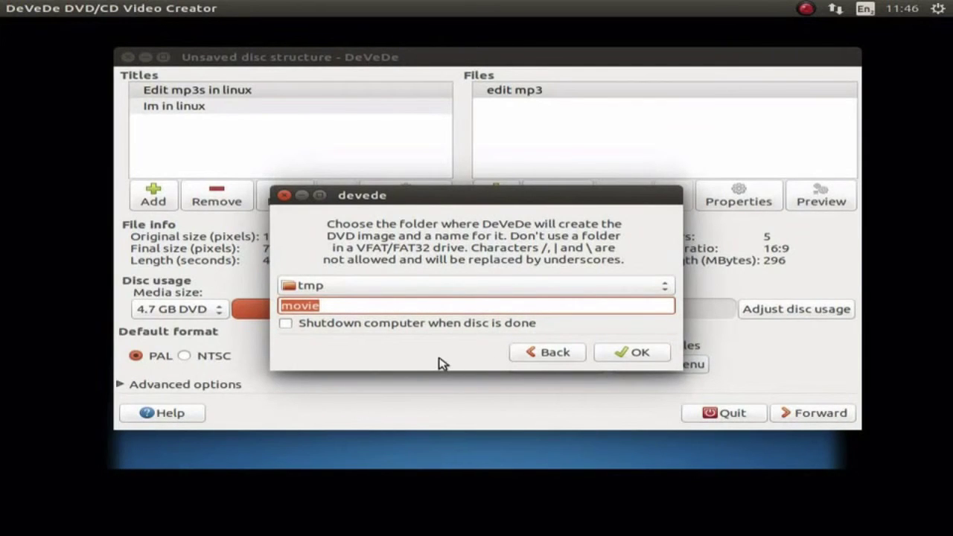
{"action": "left_click", "coordinate": [344, 288]}
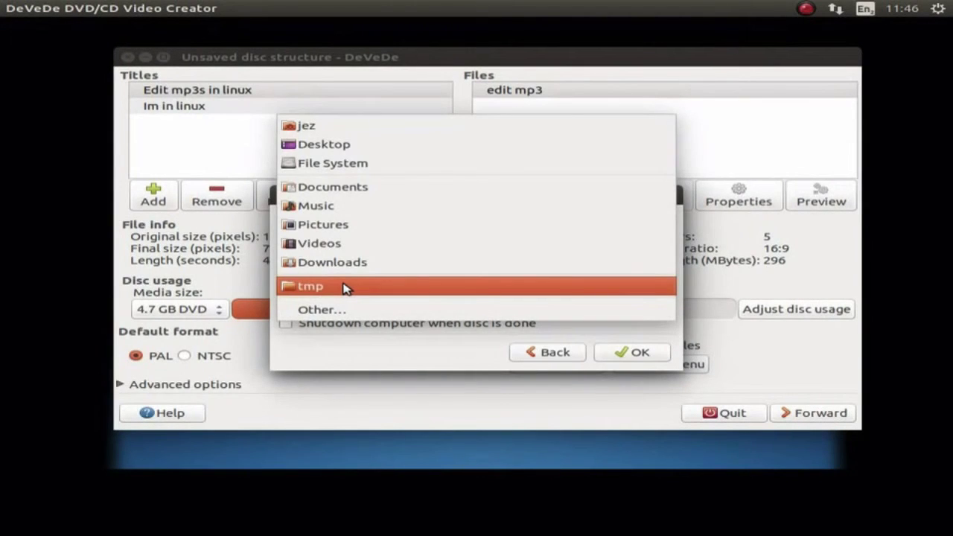
{"action": "left_click", "coordinate": [344, 287]}
{"action": "left_click", "coordinate": [356, 304]}
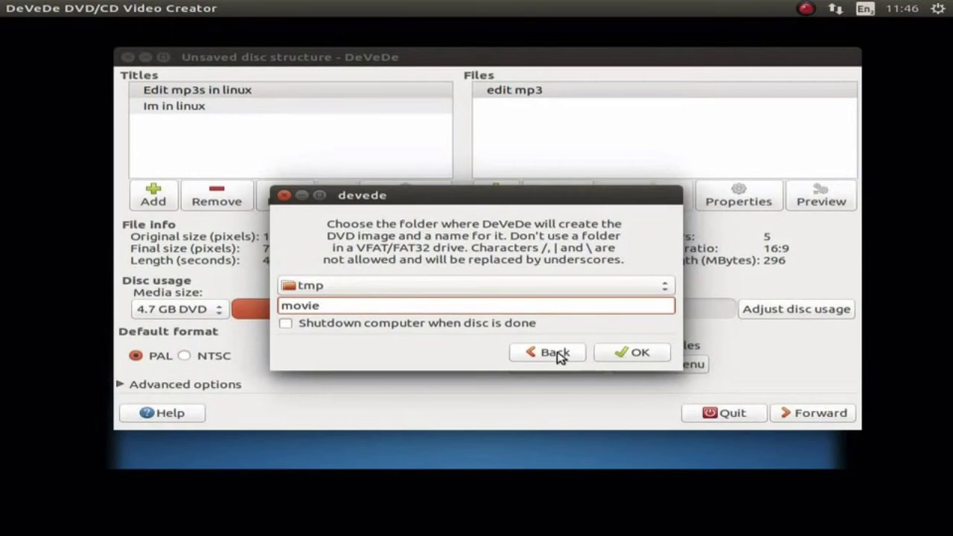
Return to the disc structure and quit DeVeDe, abandoning the current disc.
{"action": "left_click", "coordinate": [557, 355]}
{"action": "left_click", "coordinate": [692, 413]}
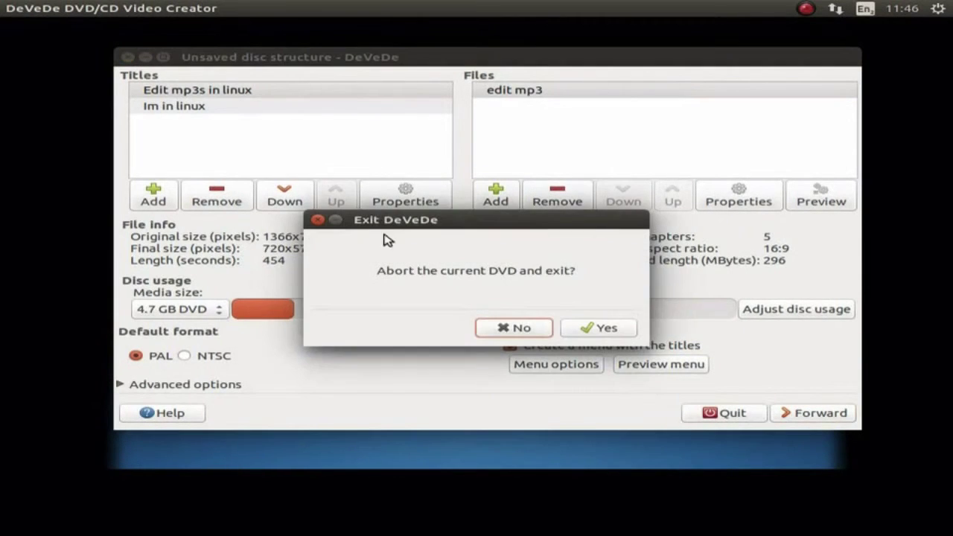
{"action": "left_click", "coordinate": [577, 329]}
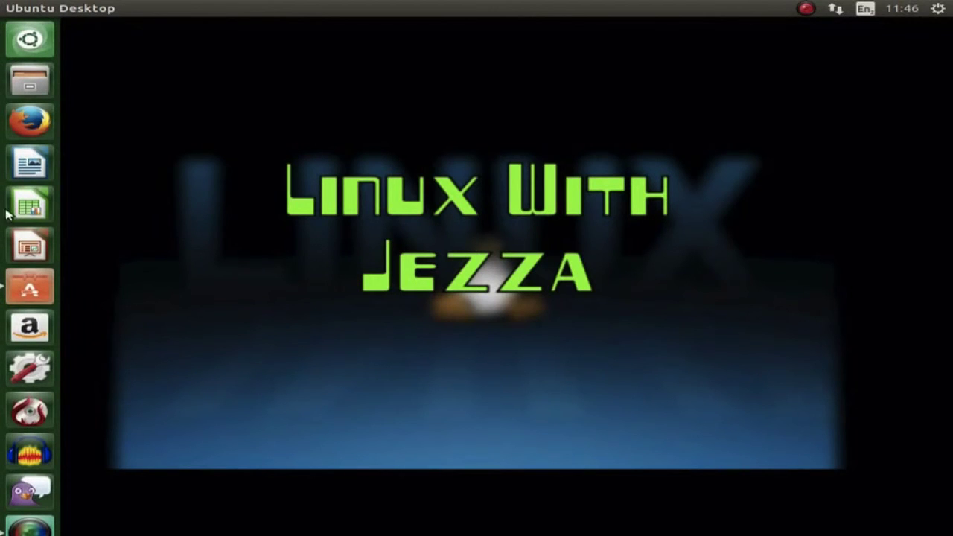
In Files, open Videos and inspect the properties of the 12.5 MB devede MPEG-4 video.
{"action": "left_click", "coordinate": [29, 82]}
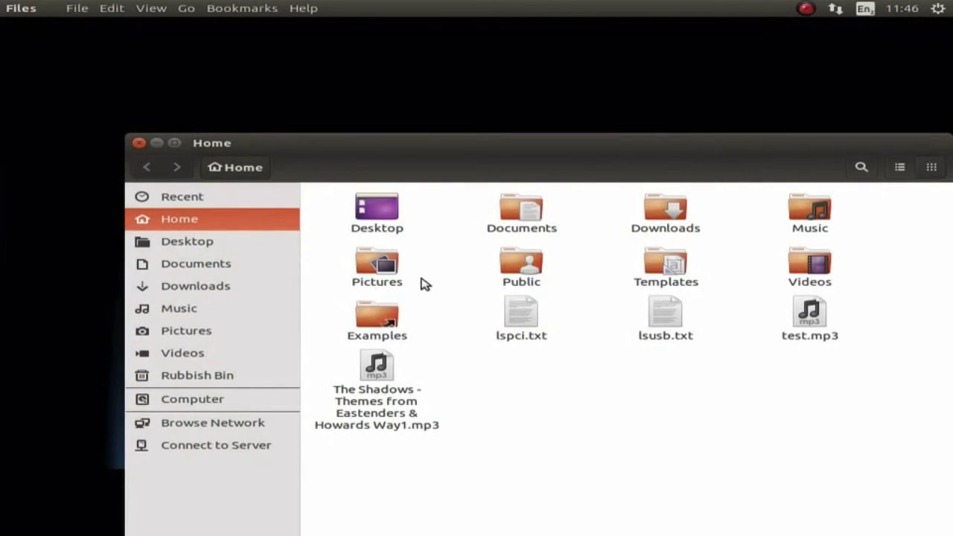
{"action": "double_click", "coordinate": [812, 264]}
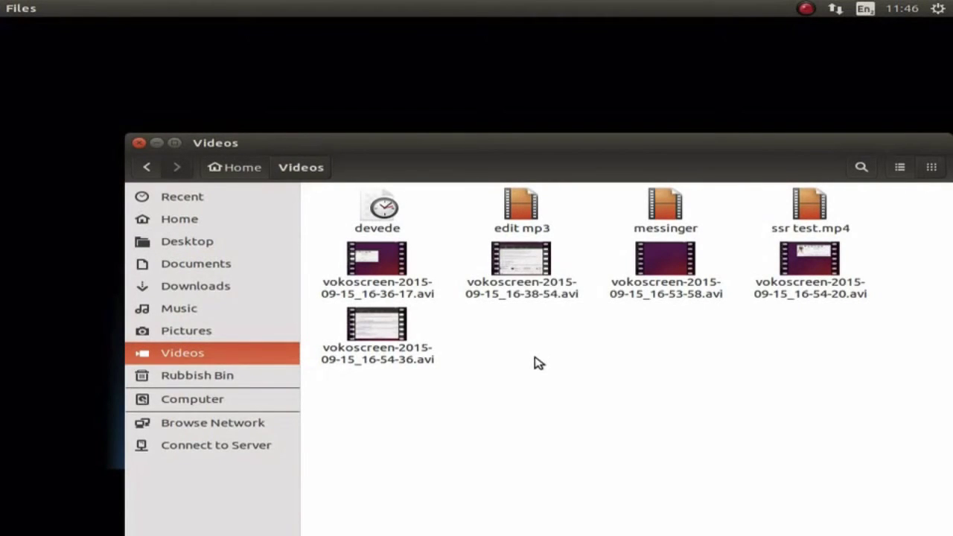
{"action": "right_click", "coordinate": [369, 212]}
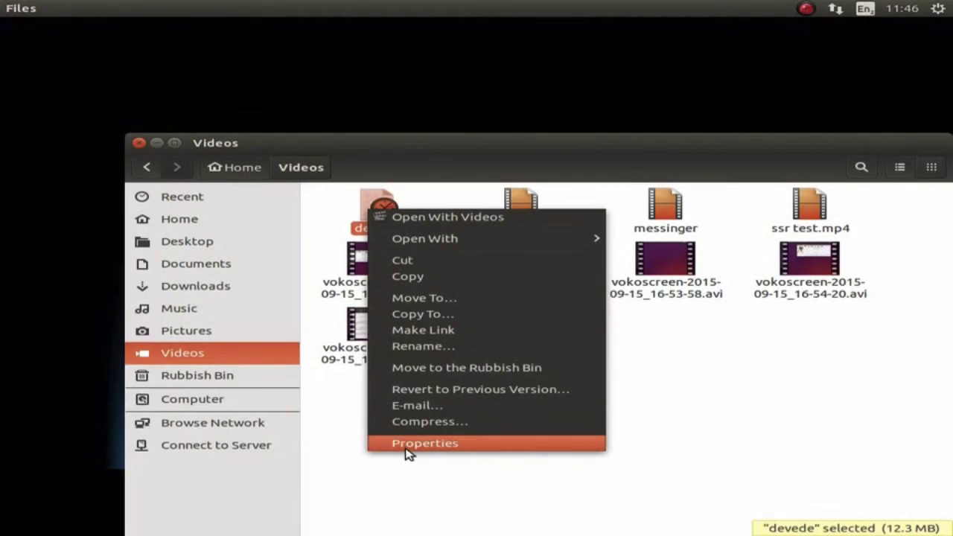
{"action": "left_click", "coordinate": [405, 447]}
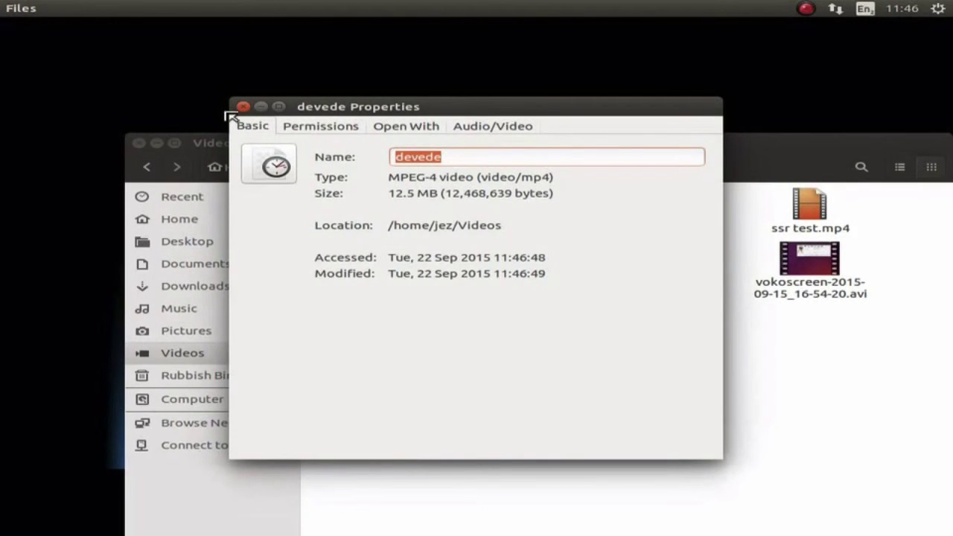
{"action": "left_click", "coordinate": [243, 107]}
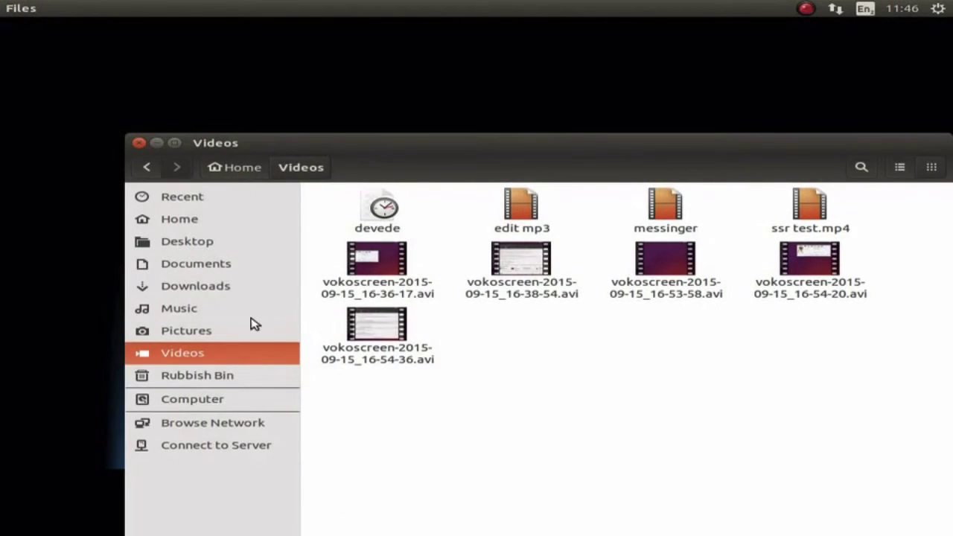
Open the Downloads folder to find the finished movie.iso image.
{"action": "left_click", "coordinate": [195, 286]}
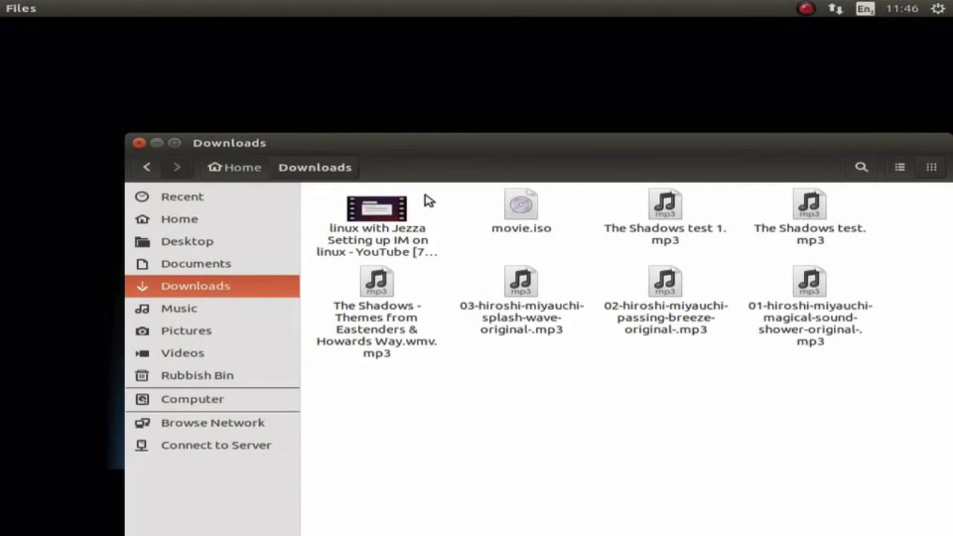